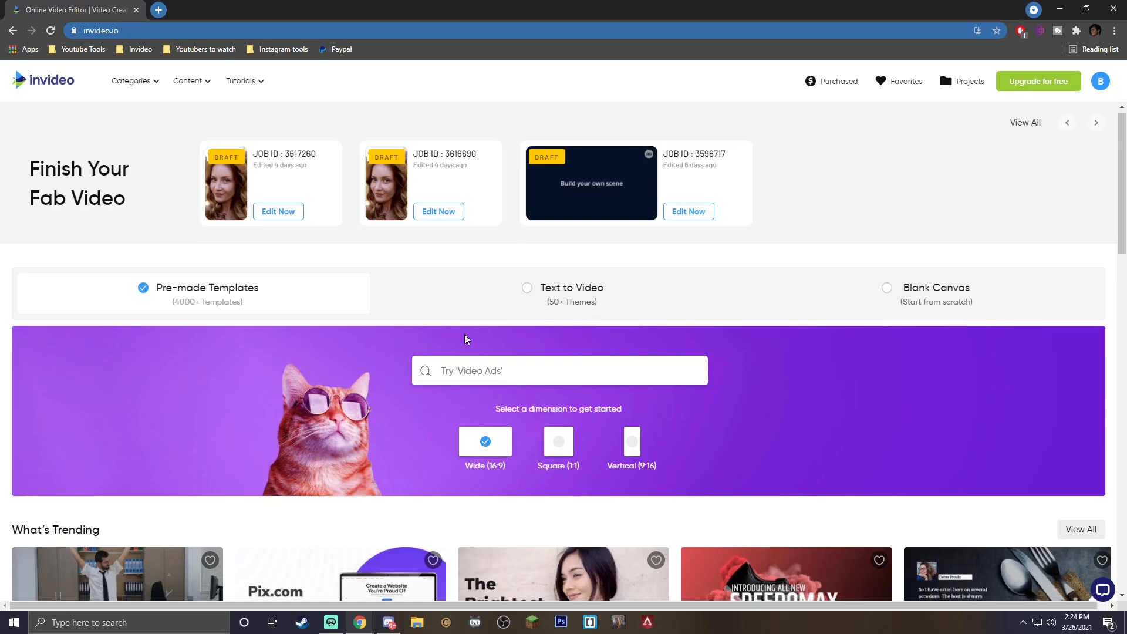
# - Create a video from a blank canvas with the Vertical (9:16) dimension
pyautogui.scroll(-1, 466, 337)
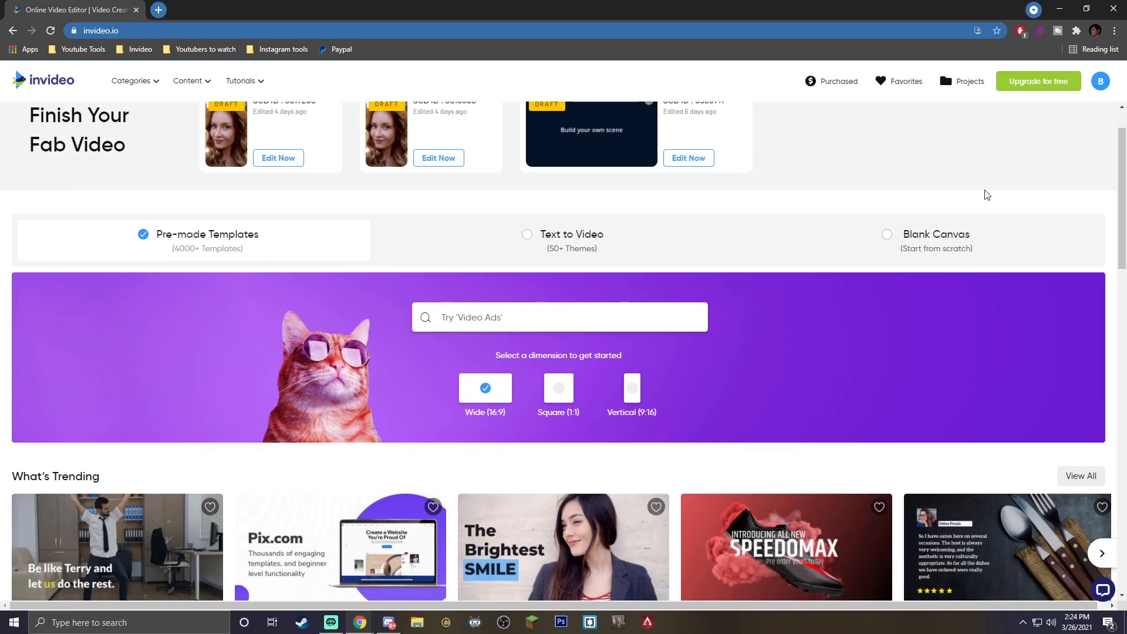
pyautogui.click(989, 245)
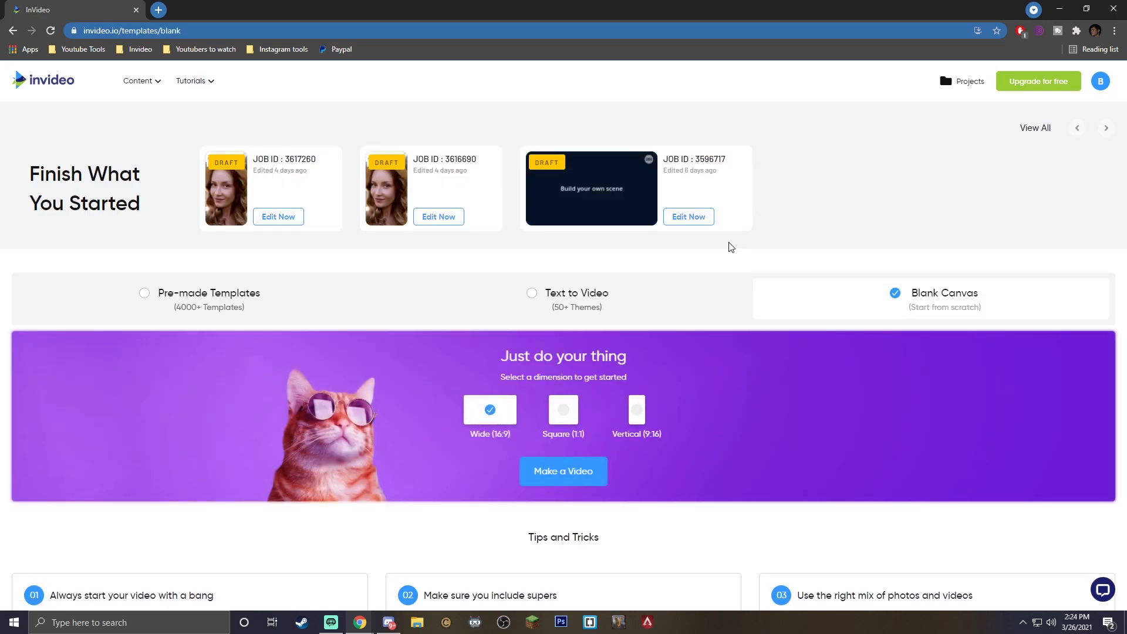
pyautogui.scroll(-1, 923, 259)
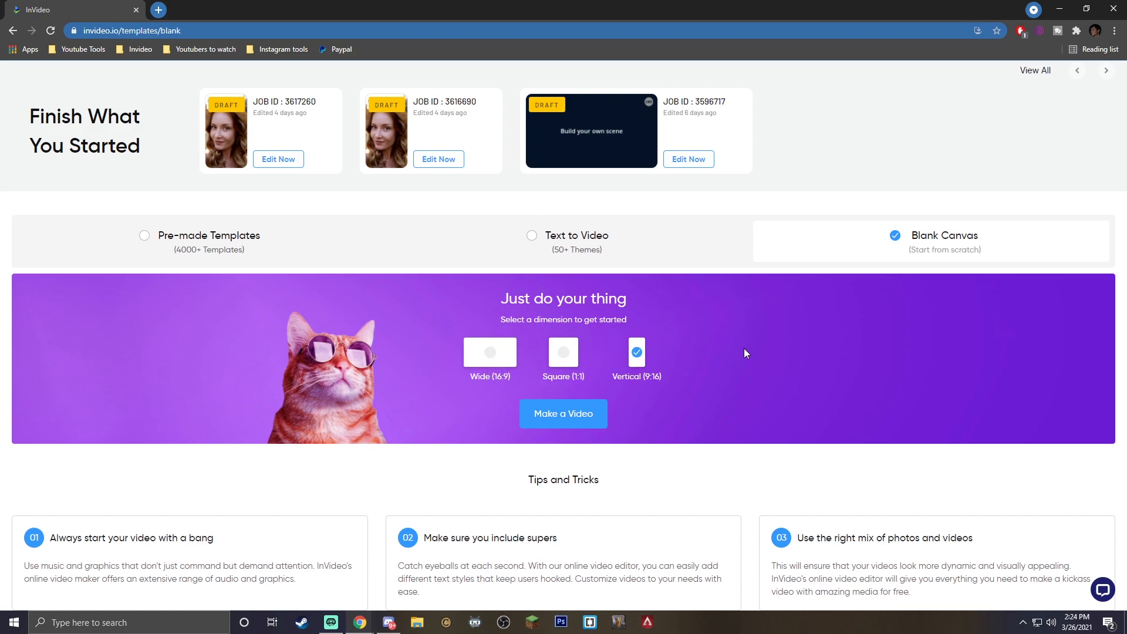
pyautogui.click(565, 419)
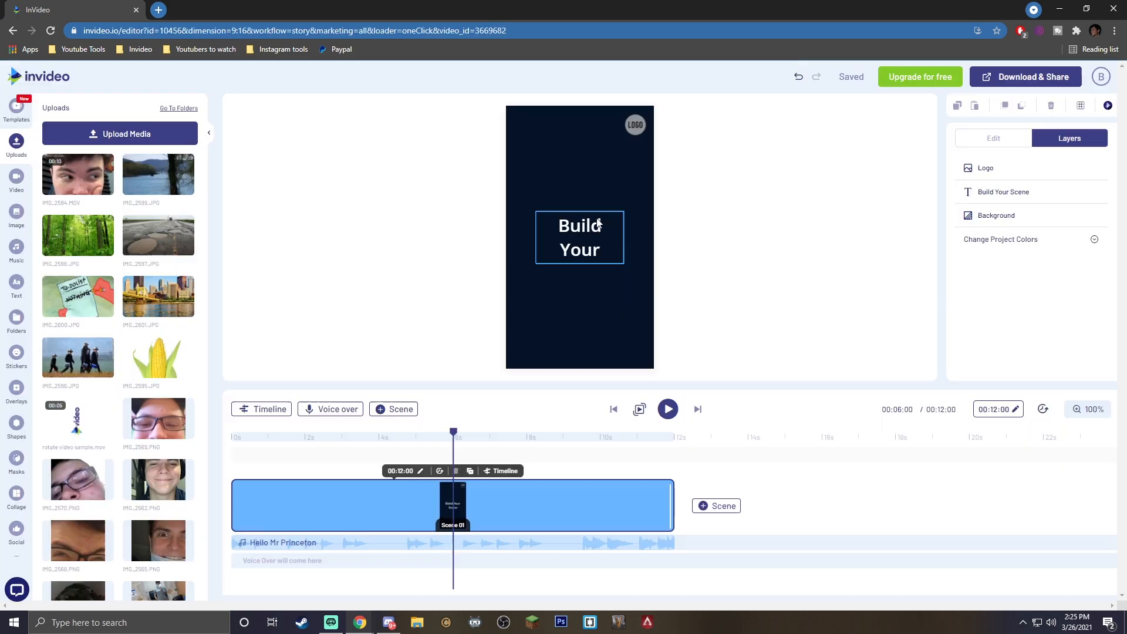
# - Delete the Build Your Scene text and the logo placeholder from the canvas
pyautogui.click(565, 227)
pyautogui.press('Delete')
pyautogui.click(630, 129)
pyautogui.press('Delete')
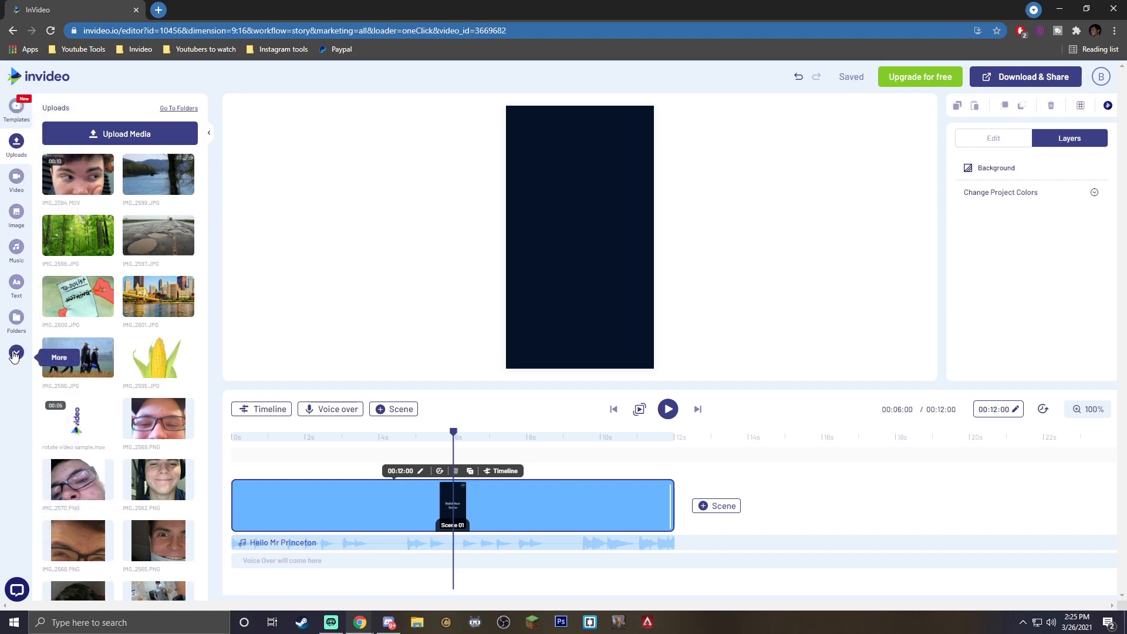
# - Add the three-image collage layout with two stacked cells on the left and one tall cell on the right
pyautogui.click(15, 354)
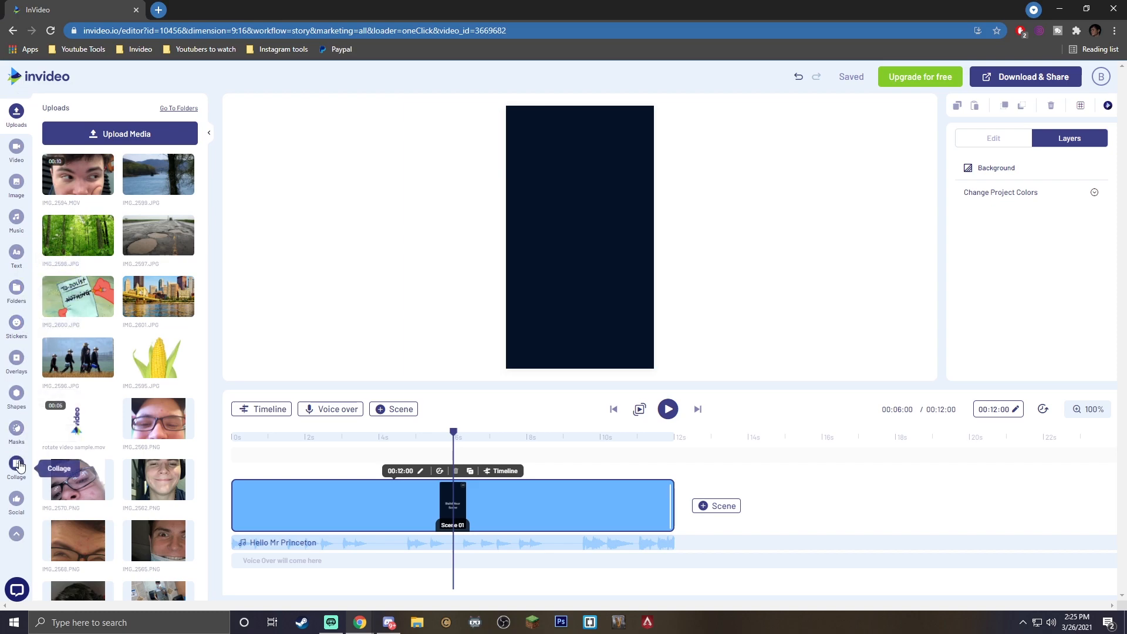
pyautogui.click(18, 464)
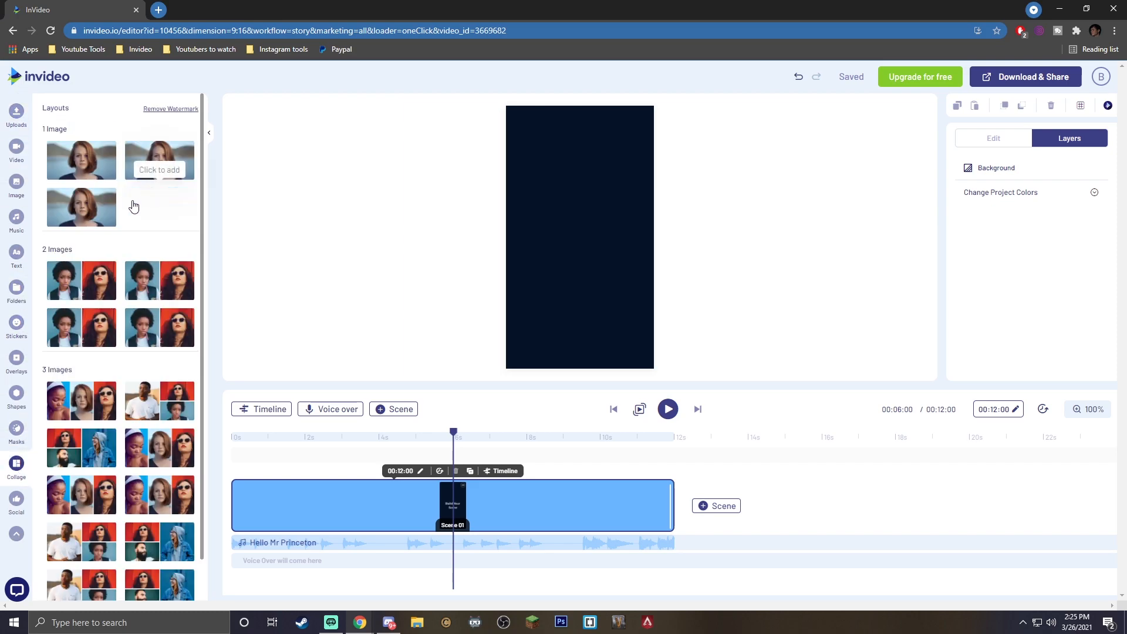
pyautogui.scroll(-1, 88, 293)
pyautogui.scroll(1, 127, 371)
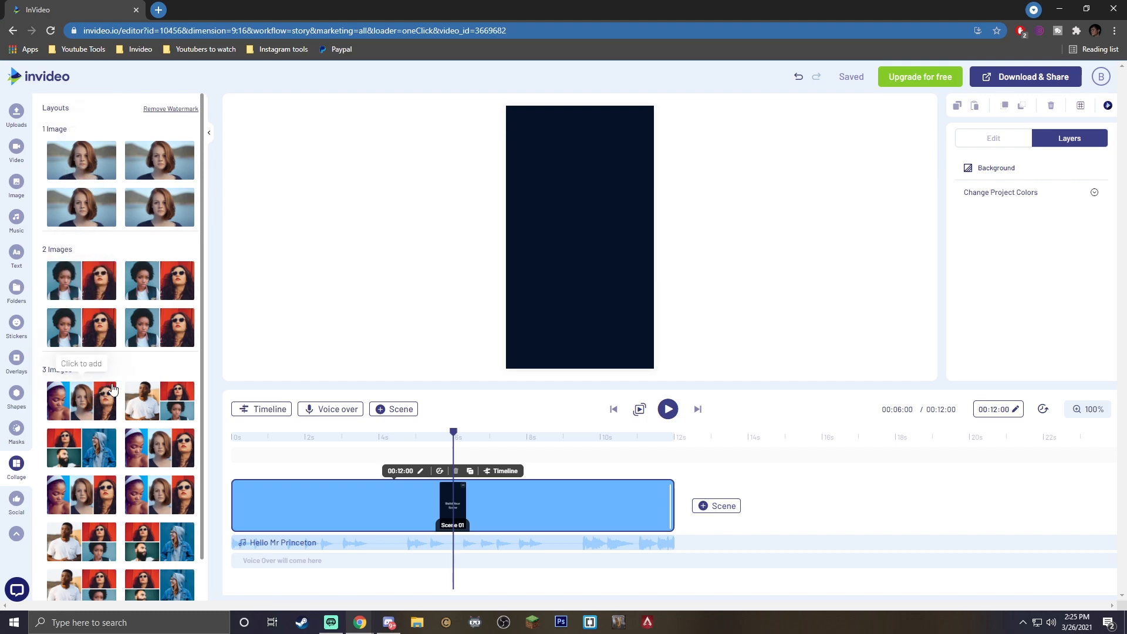
pyautogui.click(75, 452)
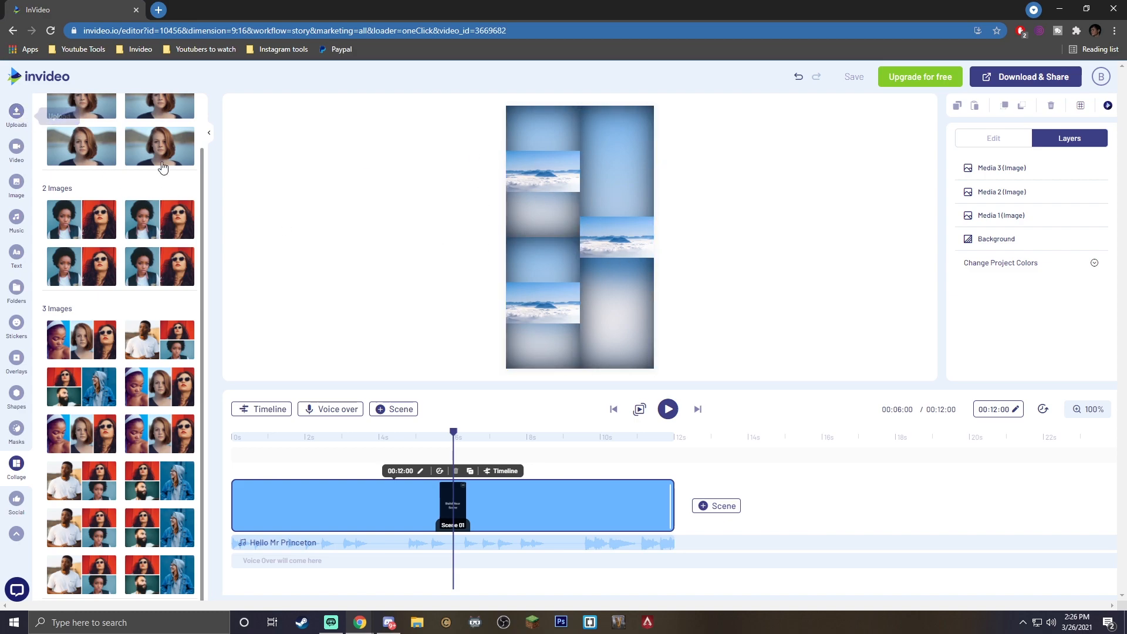
# - Replace the upper-left collage image with the uploaded photo IMG_2562.PNG
pyautogui.click(16, 112)
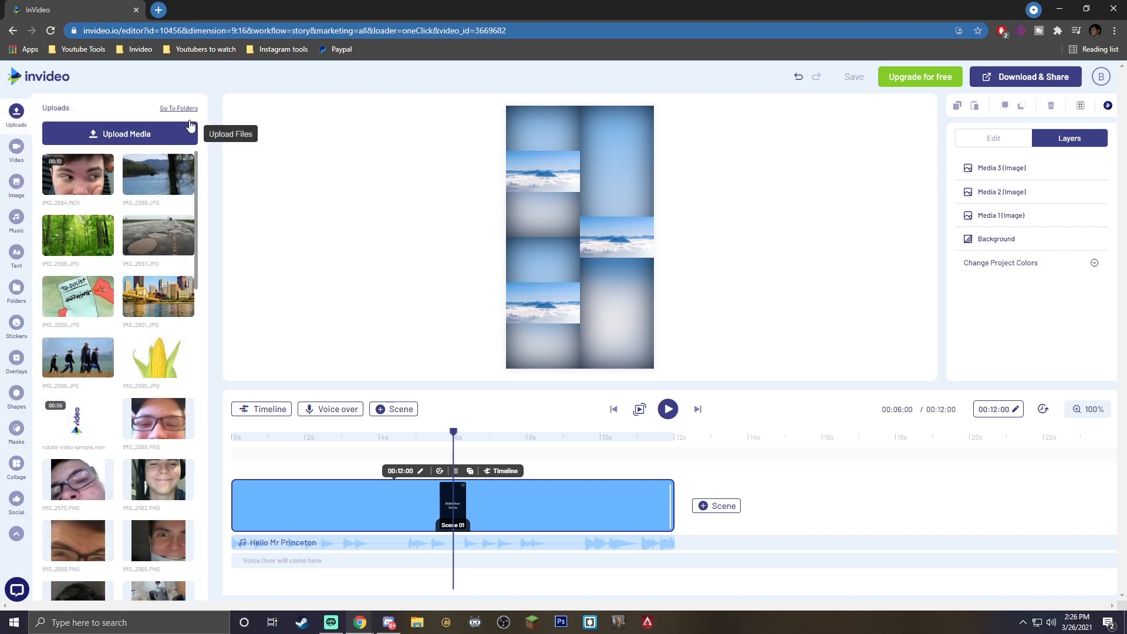
pyautogui.click(550, 202)
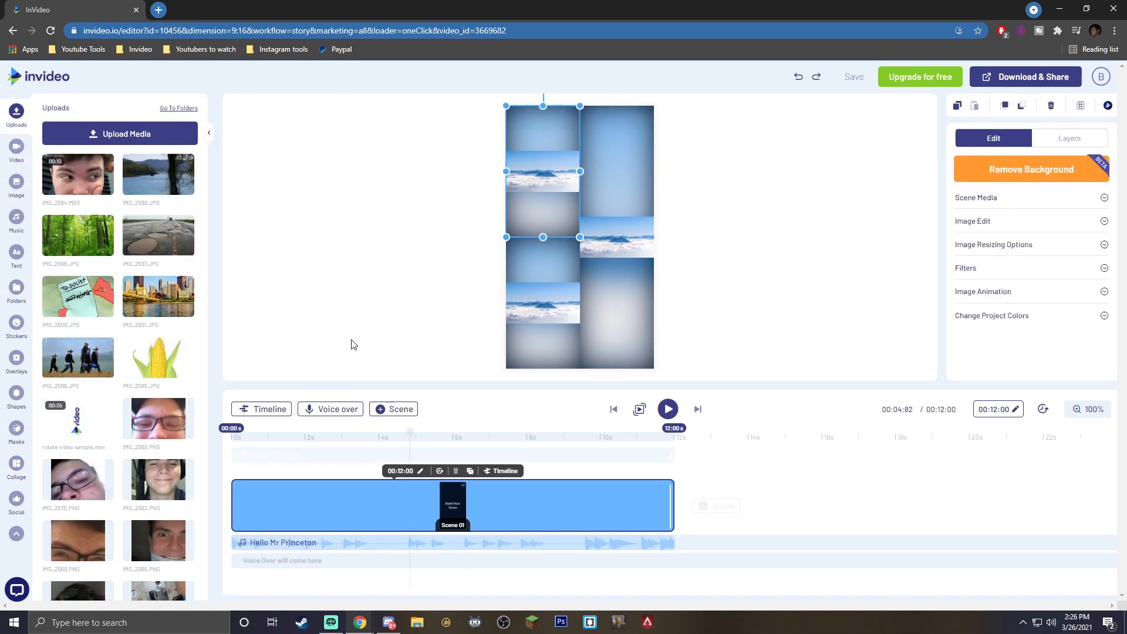
pyautogui.hotkey('ctrl', 'z')
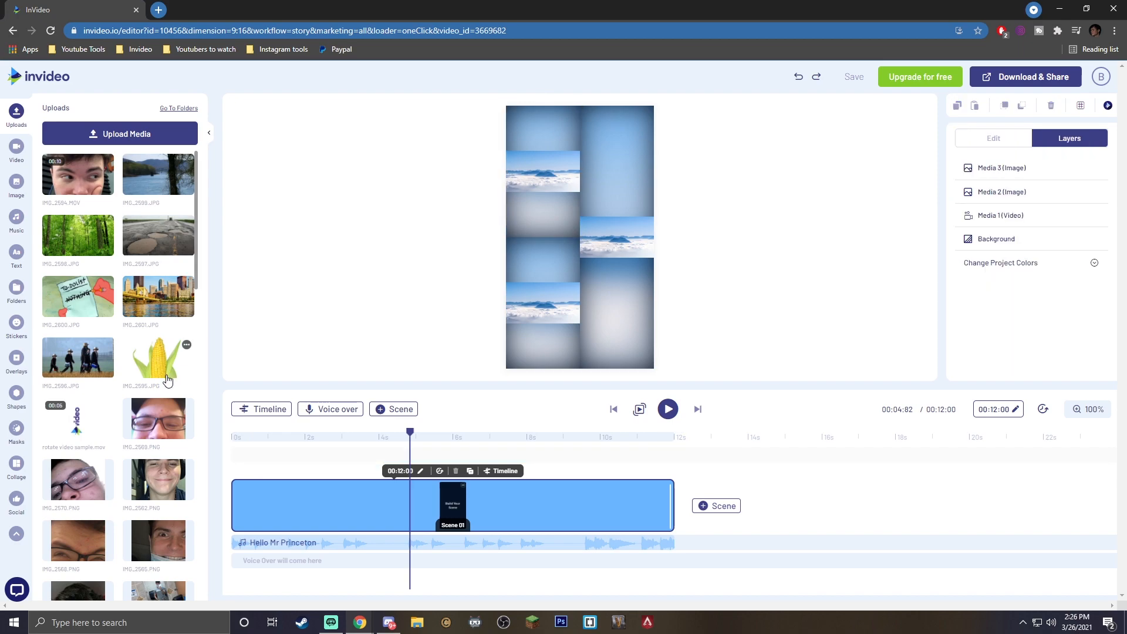
pyautogui.moveTo(139, 481); pyautogui.dragTo(537, 171)
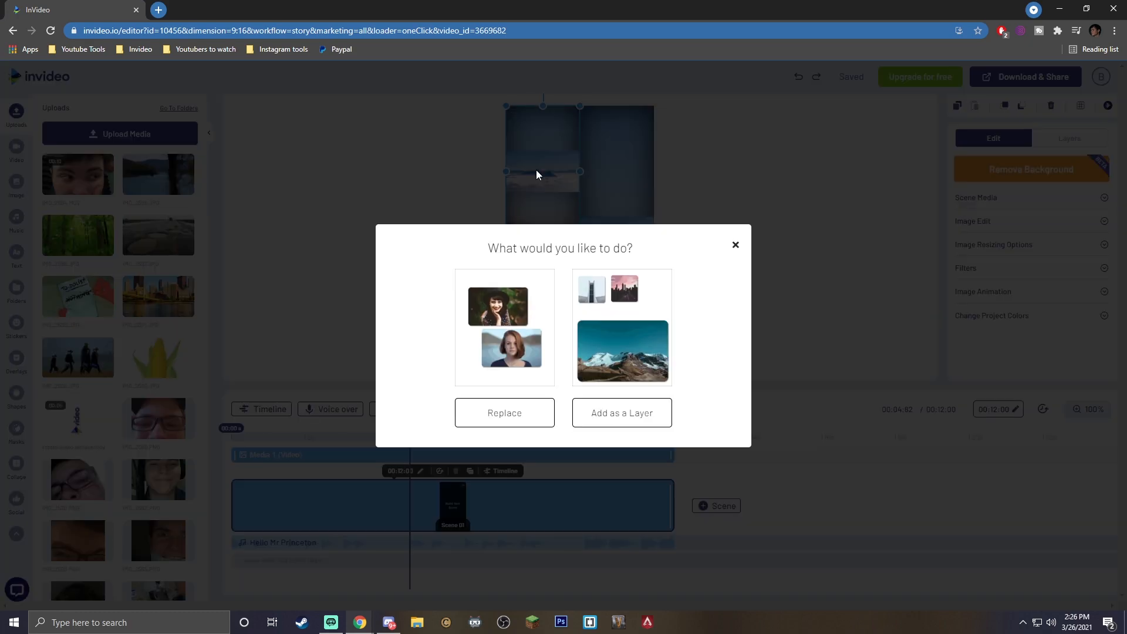
pyautogui.click(506, 418)
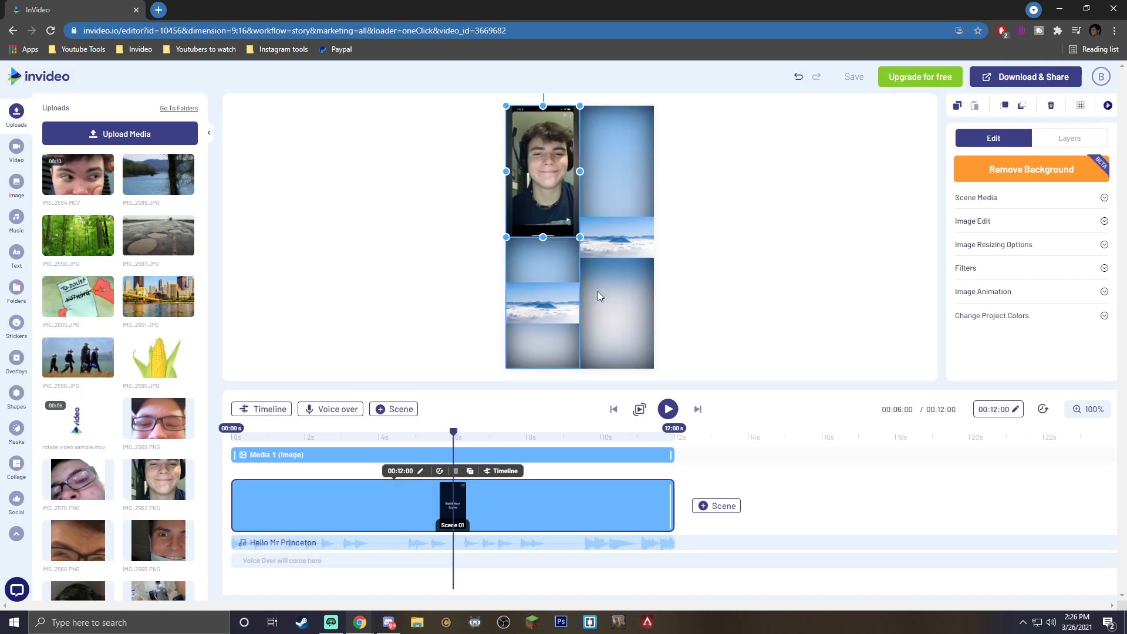
# - Enlarge the upper-left photo so that it fills its collage cell without the black borders
pyautogui.click(446, 210)
pyautogui.click(541, 191)
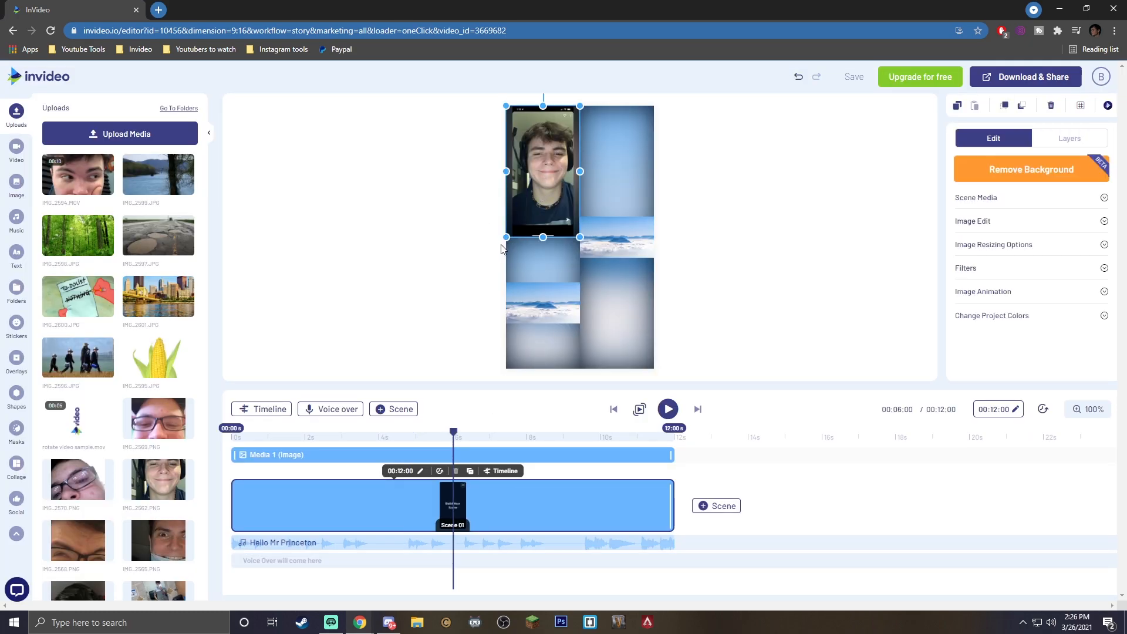
pyautogui.click(499, 253)
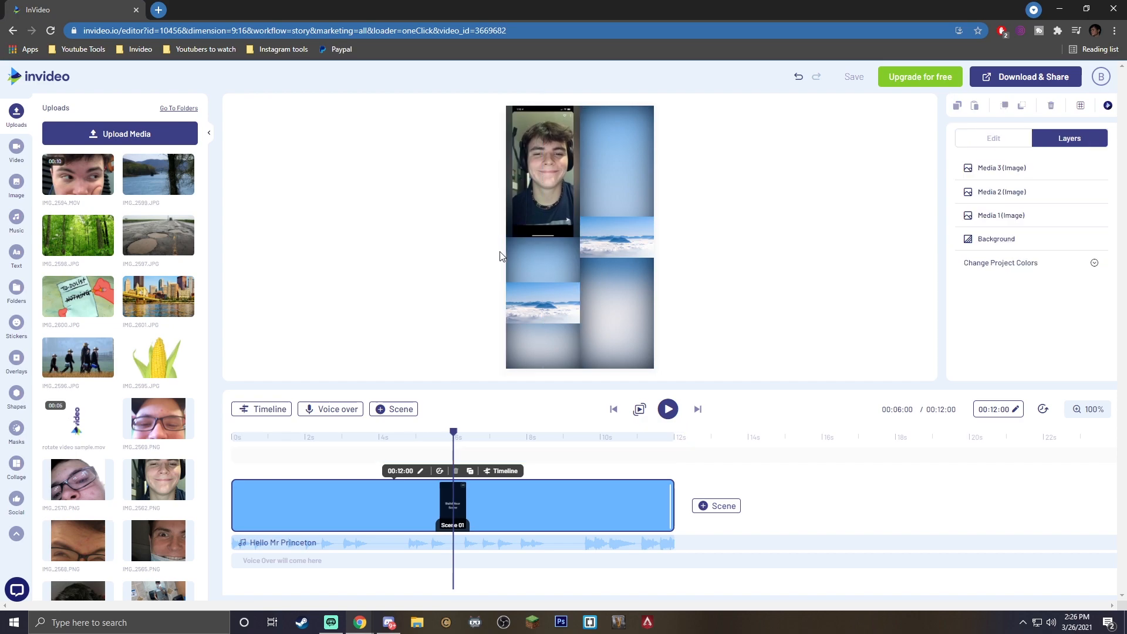
pyautogui.click(524, 219)
pyautogui.click(502, 243)
pyautogui.click(521, 218)
pyautogui.moveTo(506, 238)
pyautogui.mouseDown()
pyautogui.moveTo(496, 251)
pyautogui.moveTo(516, 228)
pyautogui.mouseUp()
pyautogui.click(479, 259)
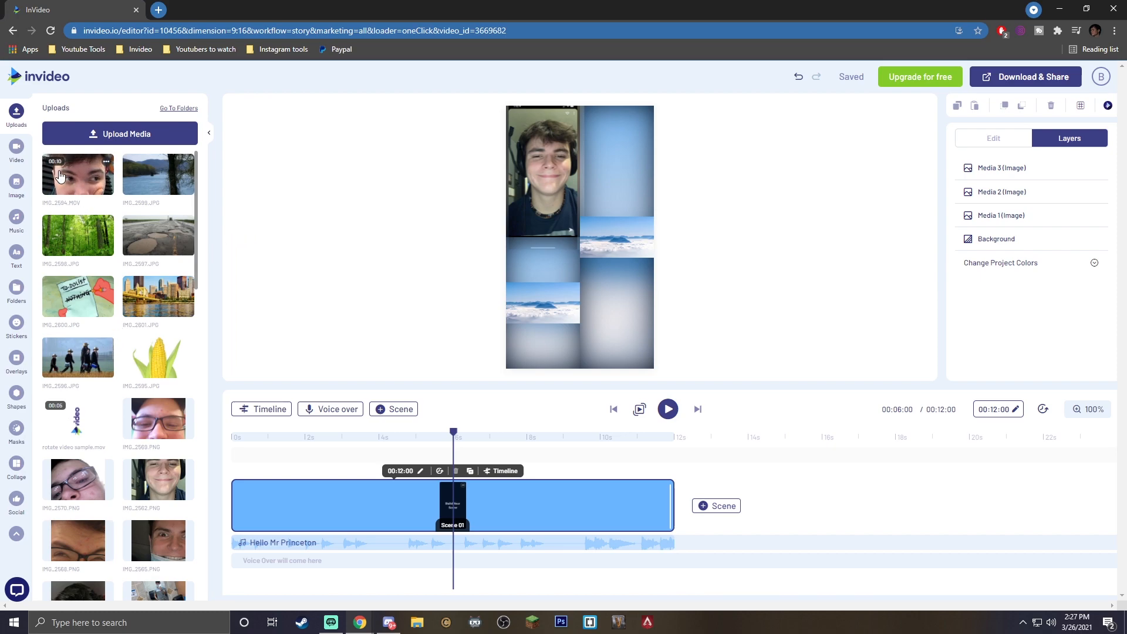
# - Replace the lower-left collage image with the uploaded video IMG_2584.MOV, using the full video
pyautogui.moveTo(59, 175); pyautogui.dragTo(552, 262)
pyautogui.click(503, 419)
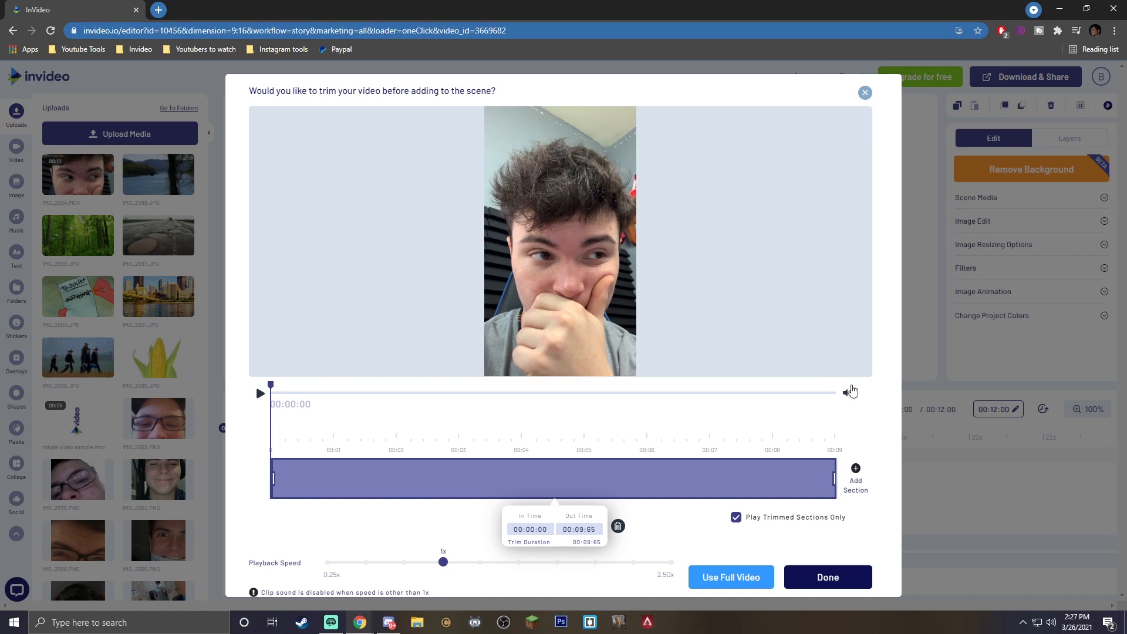
pyautogui.moveTo(834, 479)
pyautogui.mouseDown()
pyautogui.moveTo(555, 470)
pyautogui.moveTo(845, 466)
pyautogui.mouseUp()
pyautogui.click(735, 578)
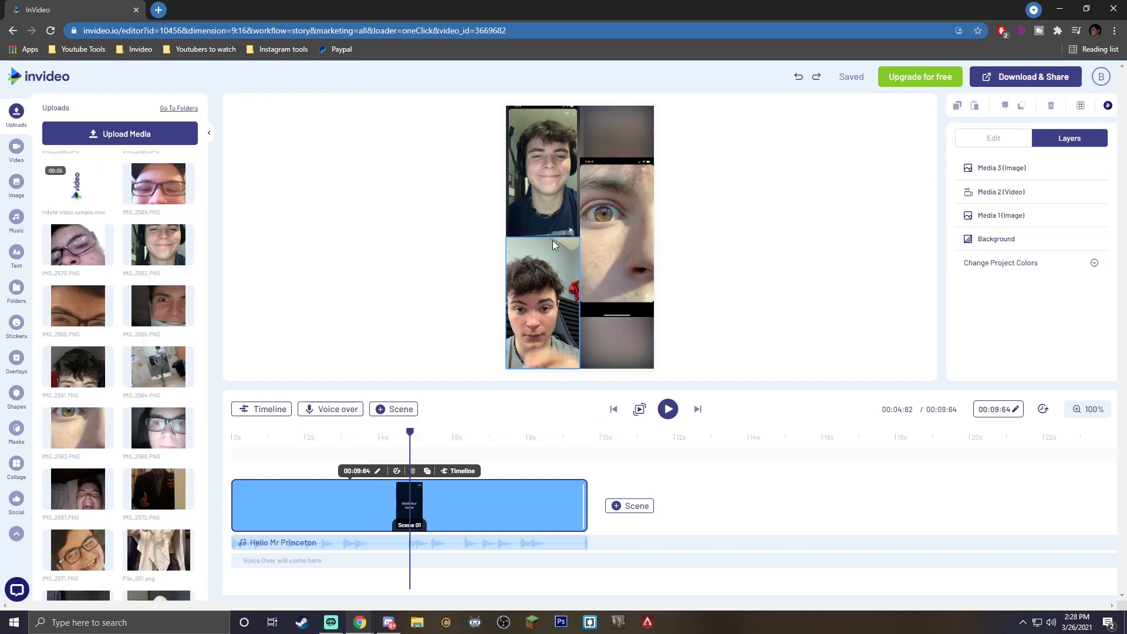
# - Enlarge and reposition the eye photo so that it fills the tall right collage cell
pyautogui.click(625, 195)
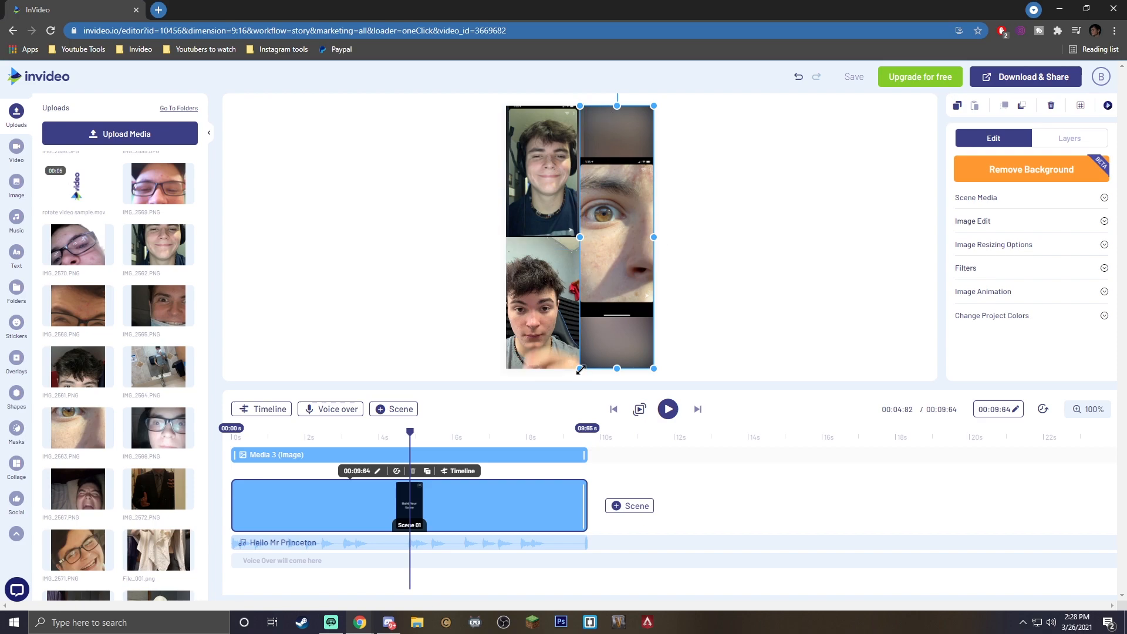
pyautogui.moveTo(580, 370); pyautogui.dragTo(646, 211)
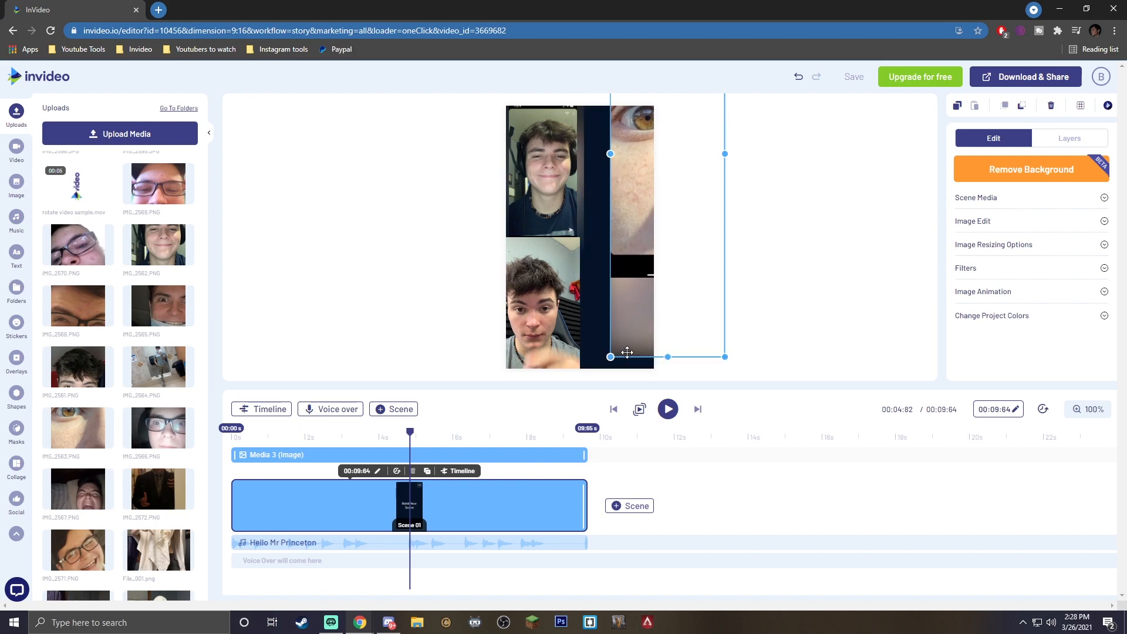
pyautogui.click(606, 336)
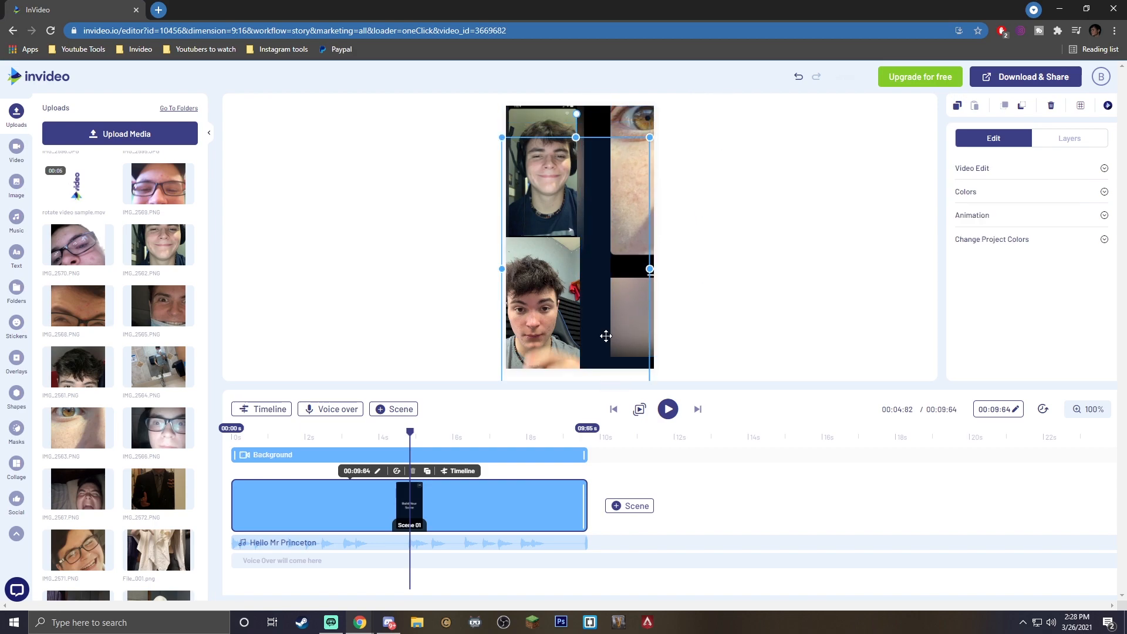
pyautogui.hotkey('ctrl', 'z')
pyautogui.click(619, 323)
pyautogui.moveTo(612, 356); pyautogui.dragTo(547, 494)
pyautogui.moveTo(613, 306); pyautogui.dragTo(622, 330)
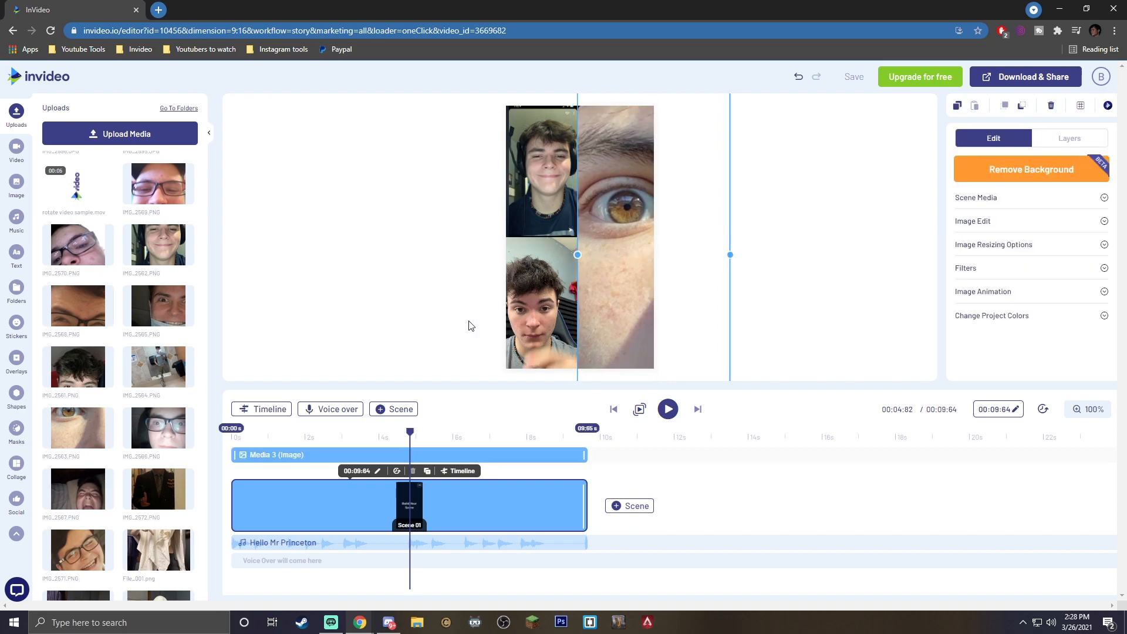
pyautogui.click(468, 324)
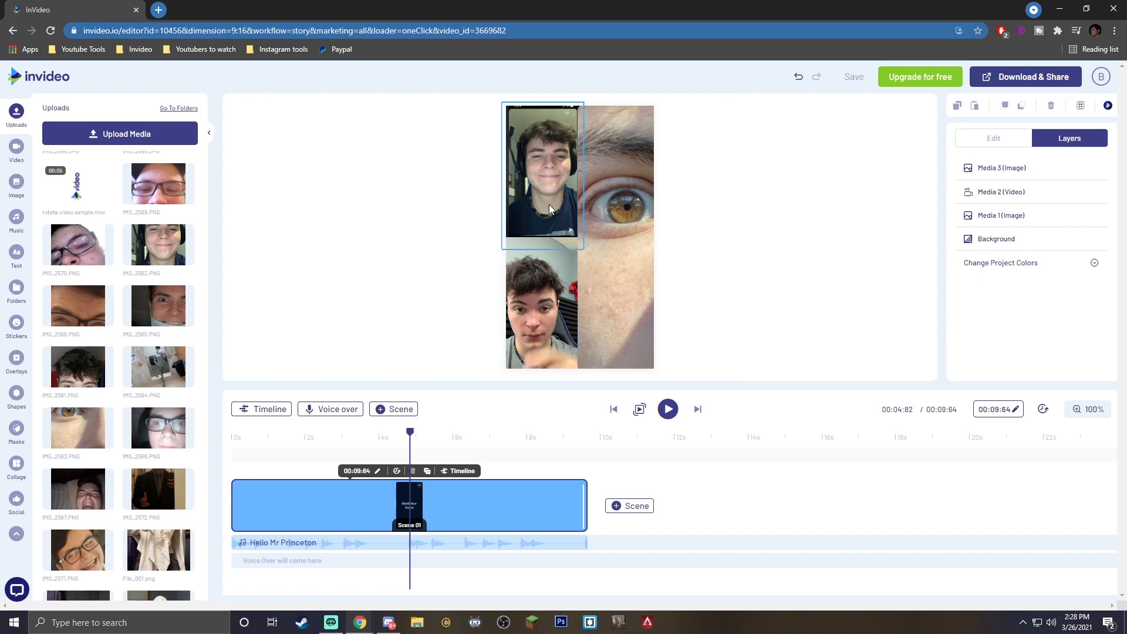
# - Scrub the timeline back to about 0.35 s to preview the collage
pyautogui.moveTo(410, 432); pyautogui.dragTo(333, 433)
pyautogui.click(394, 409)
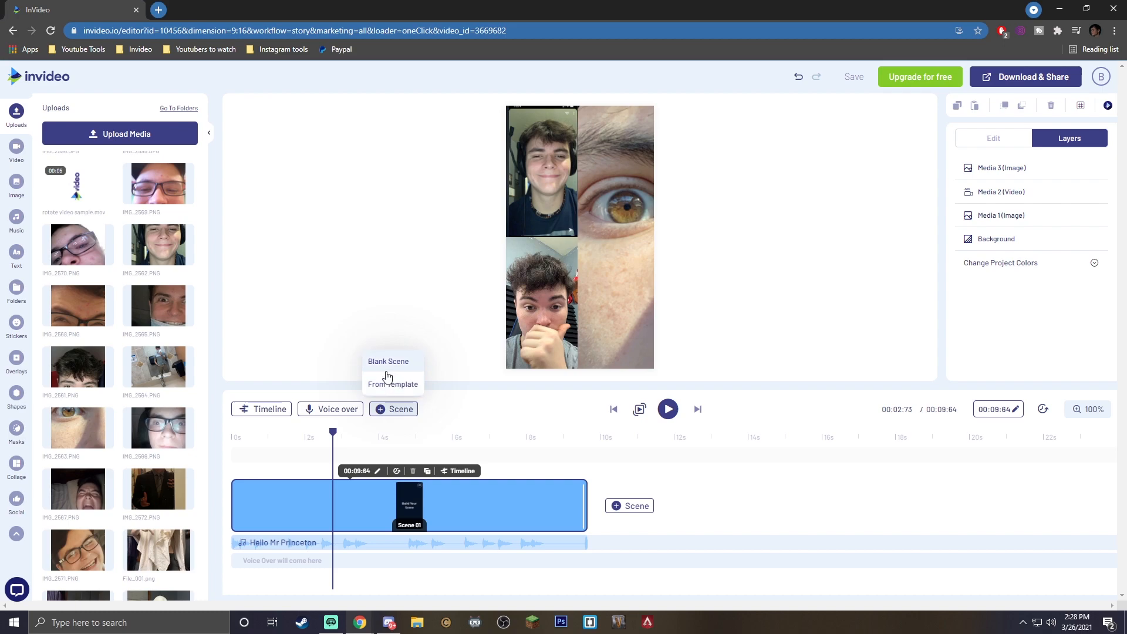
pyautogui.moveTo(333, 432); pyautogui.dragTo(245, 438)
# - Replace the background music with the Stomp No Vocals track from the Rock genre
pyautogui.click(328, 541)
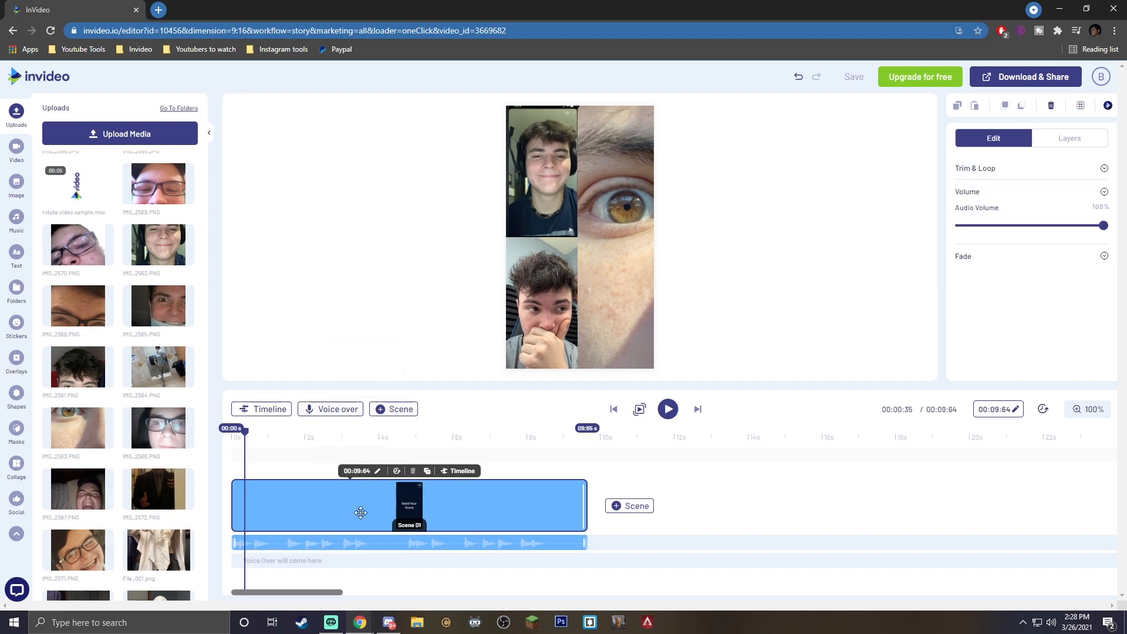
pyautogui.click(16, 218)
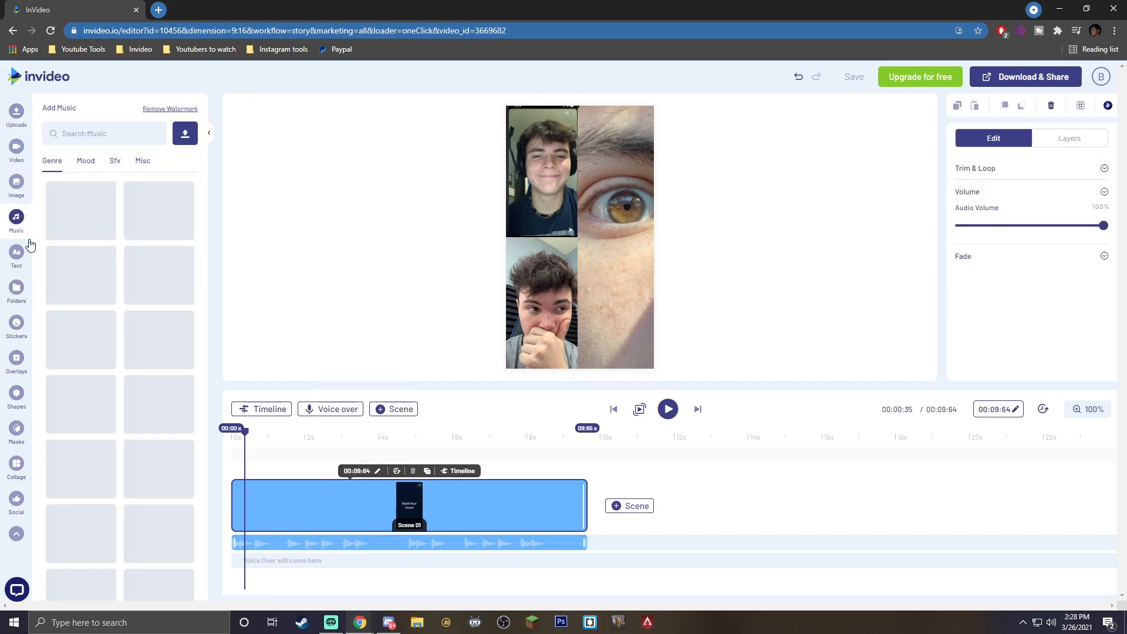
pyautogui.click(78, 207)
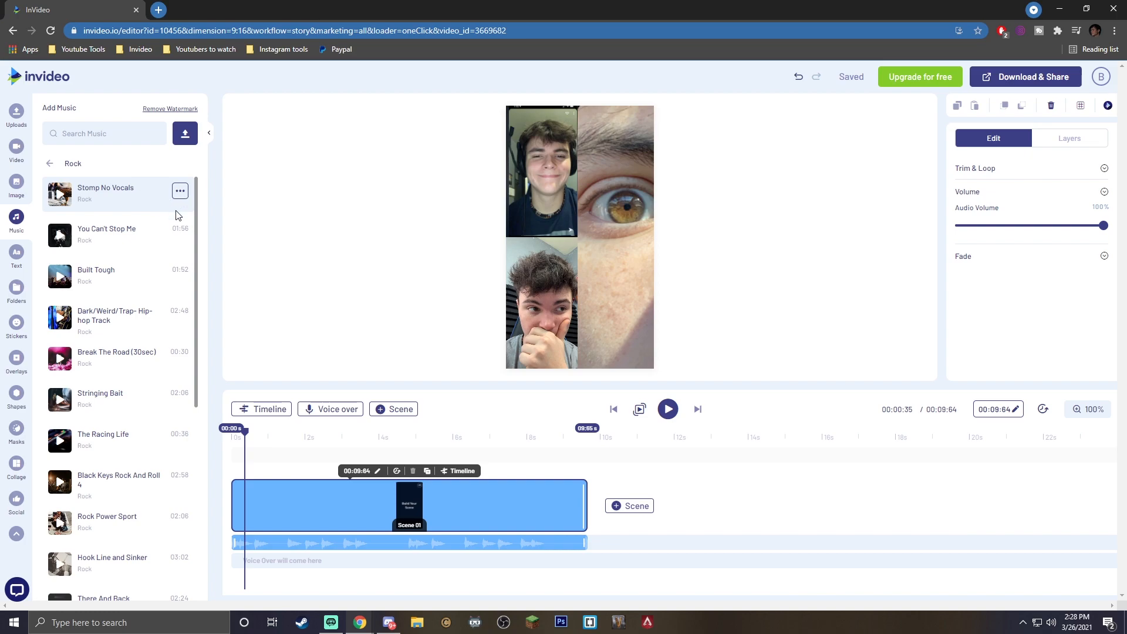
pyautogui.click(180, 191)
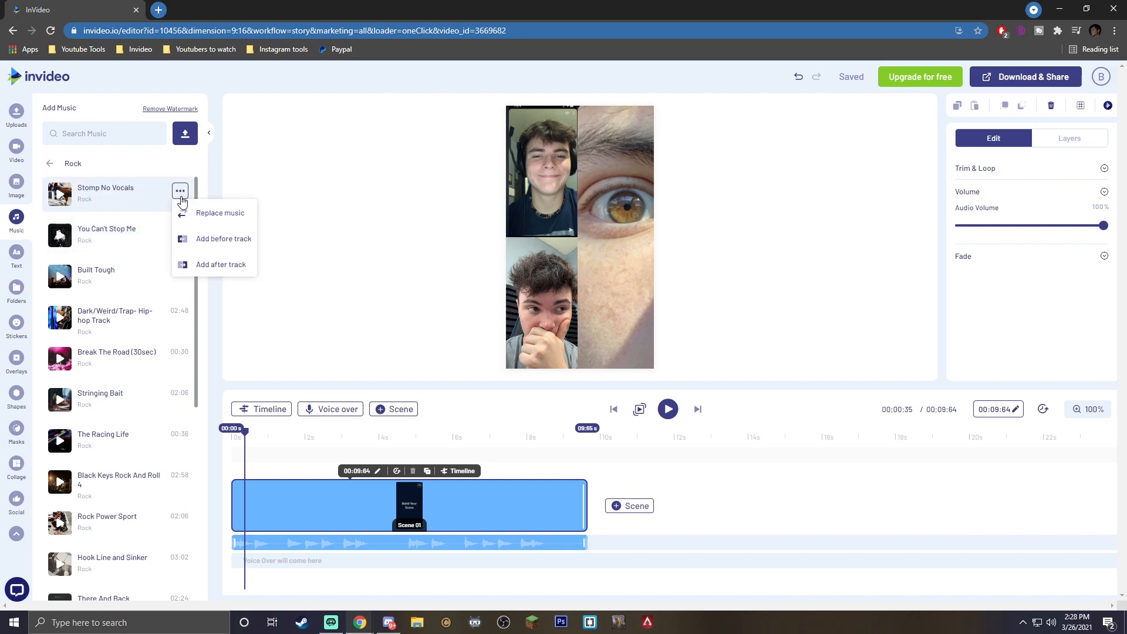
pyautogui.click(225, 217)
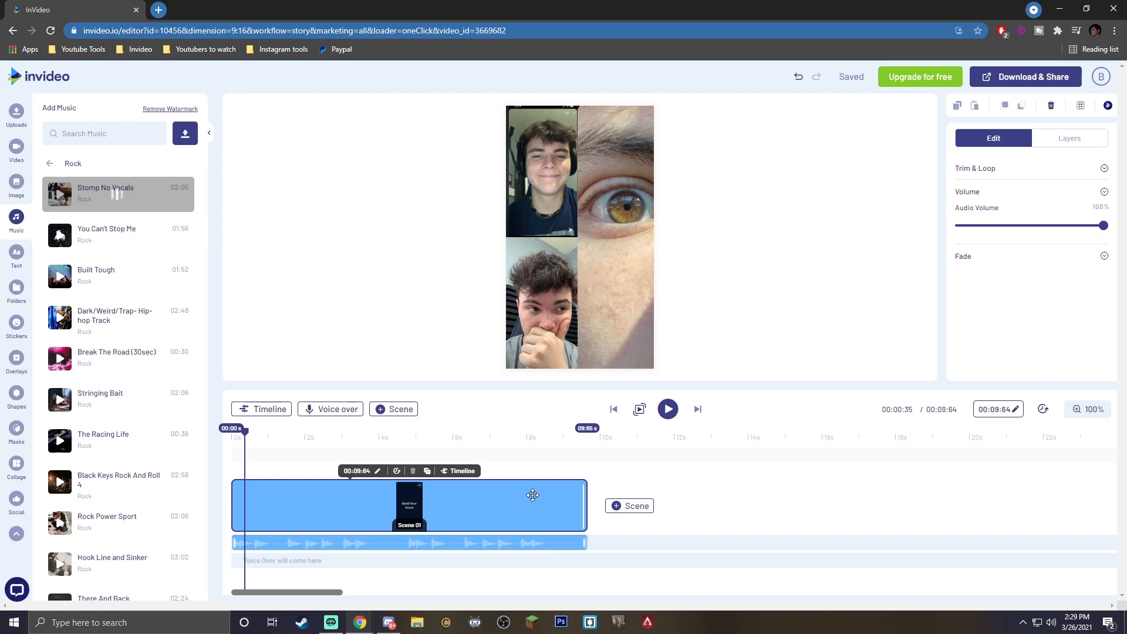
pyautogui.click(49, 163)
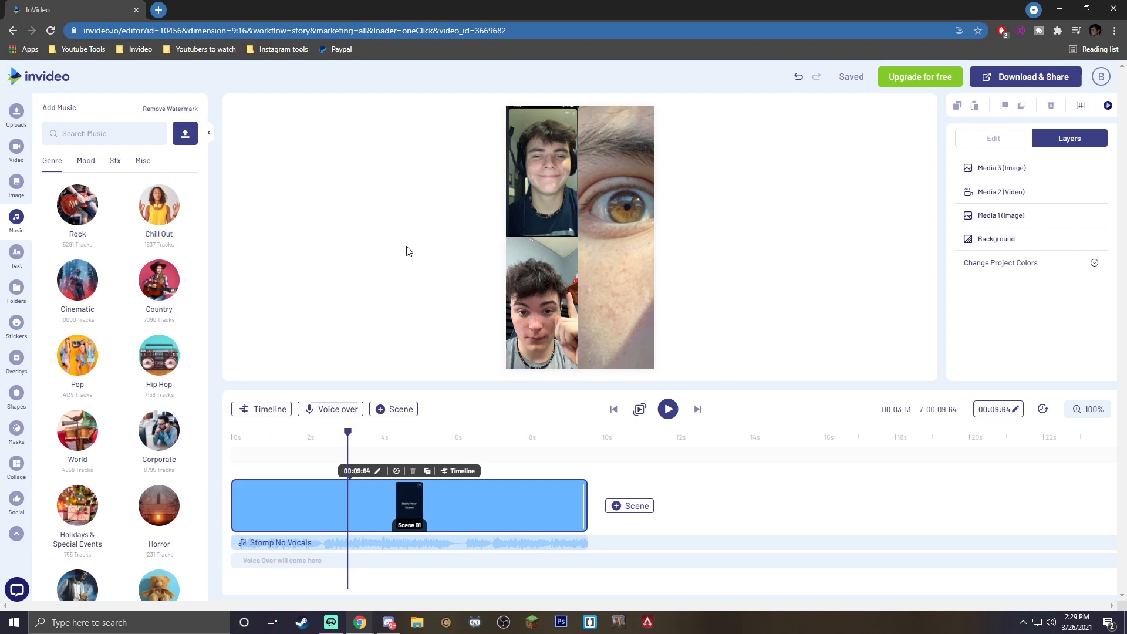
# - Apply the Fade From Left in-animation to the upper-left collage photo
pyautogui.click(539, 178)
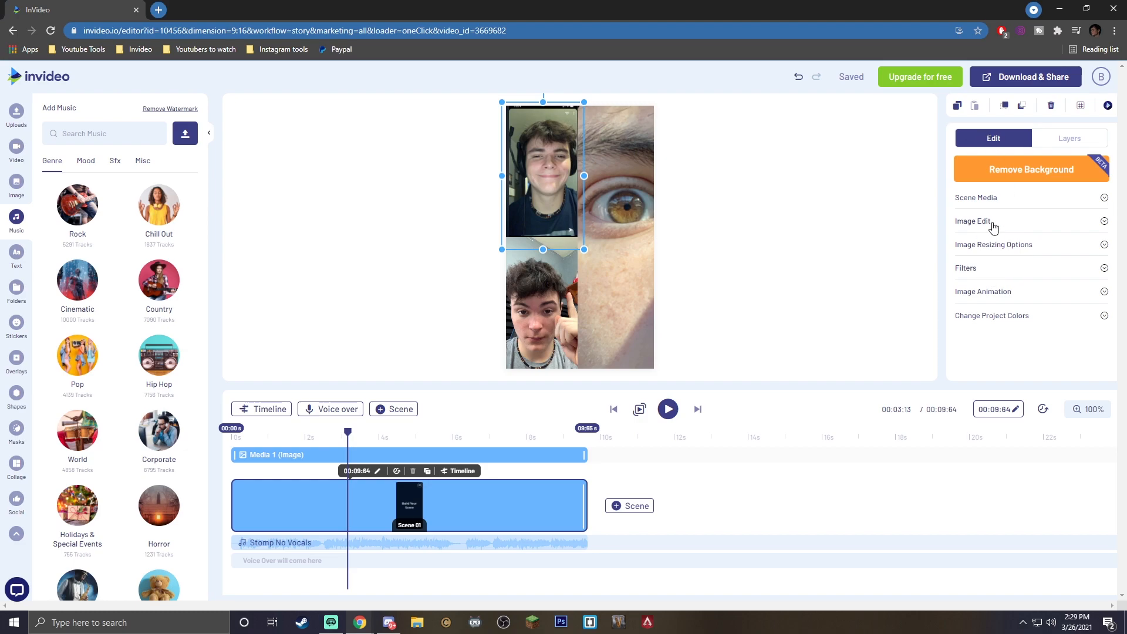
pyautogui.click(1010, 296)
pyautogui.scroll(-2, 1029, 305)
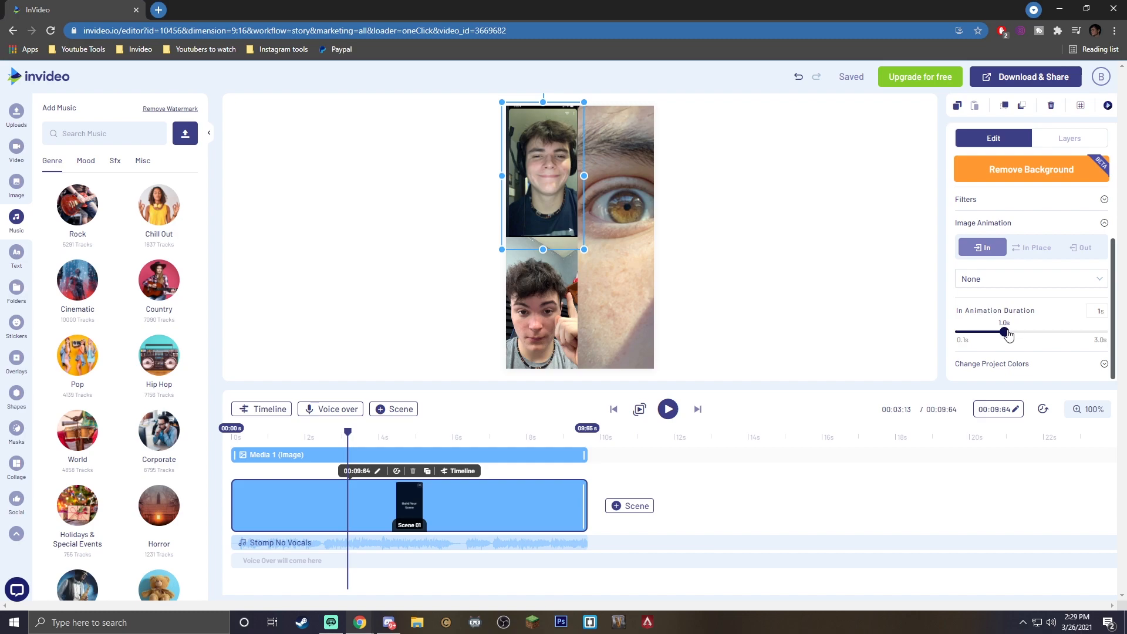
pyautogui.moveTo(1008, 334)
pyautogui.mouseDown()
pyautogui.moveTo(1075, 329)
pyautogui.moveTo(1010, 333)
pyautogui.mouseUp()
pyautogui.click(1042, 282)
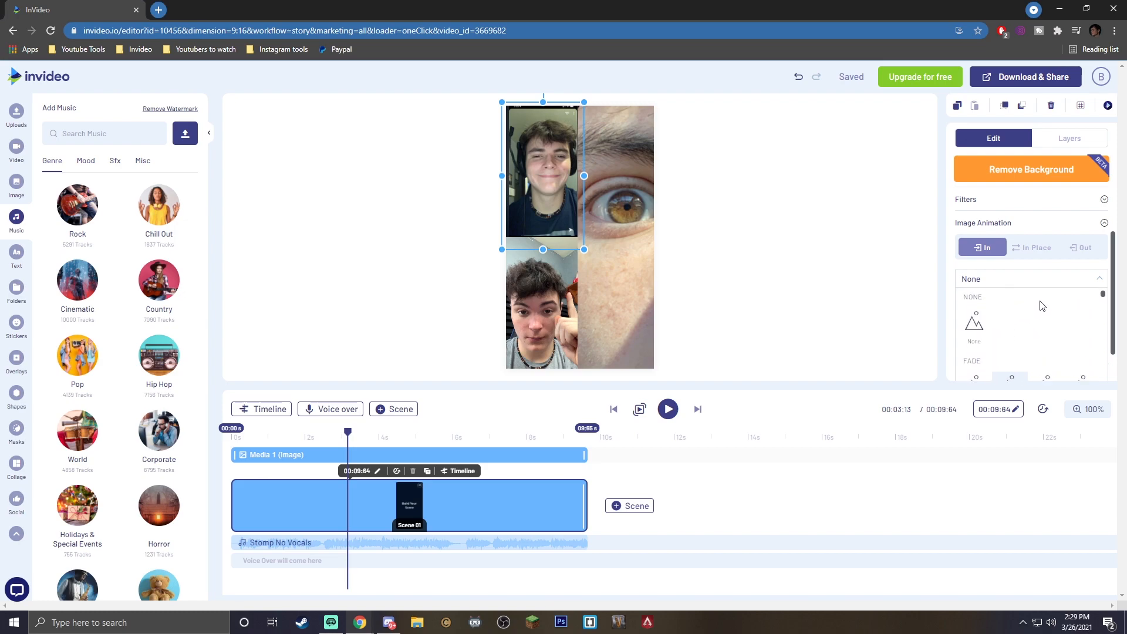
pyautogui.scroll(-1, 1005, 327)
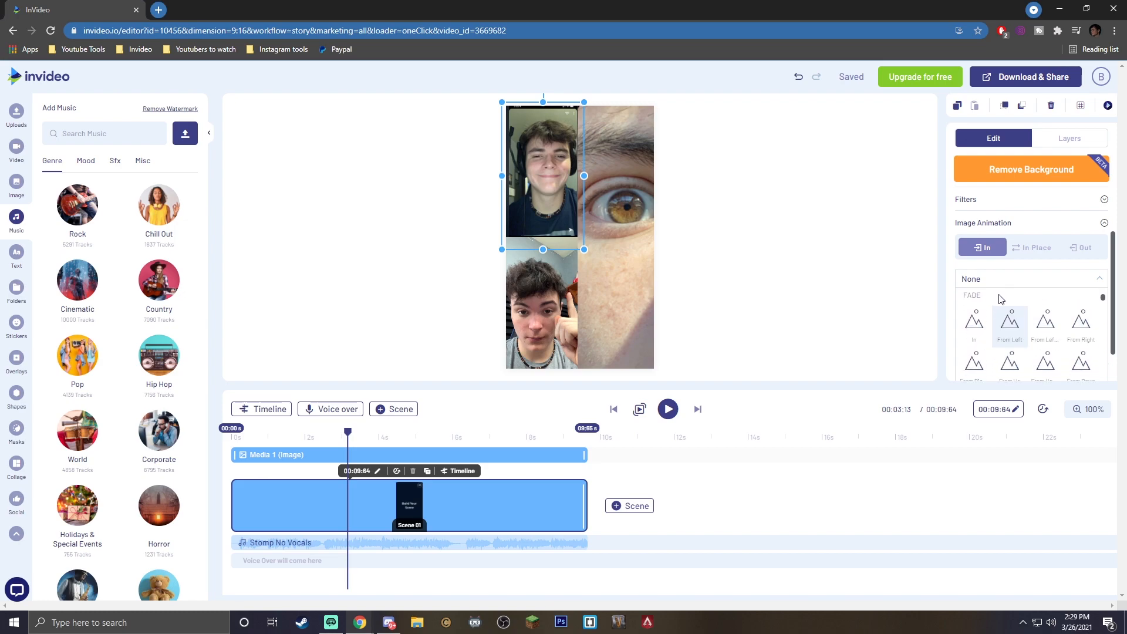
pyautogui.scroll(-1, 1010, 319)
pyautogui.scroll(1, 1010, 319)
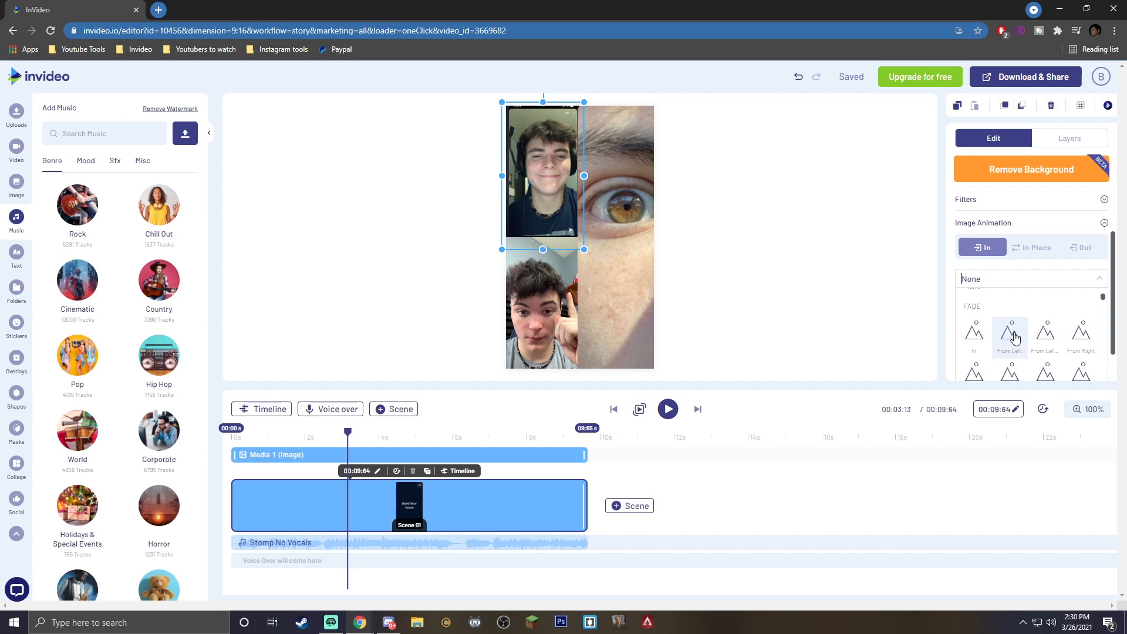
pyautogui.click(1012, 334)
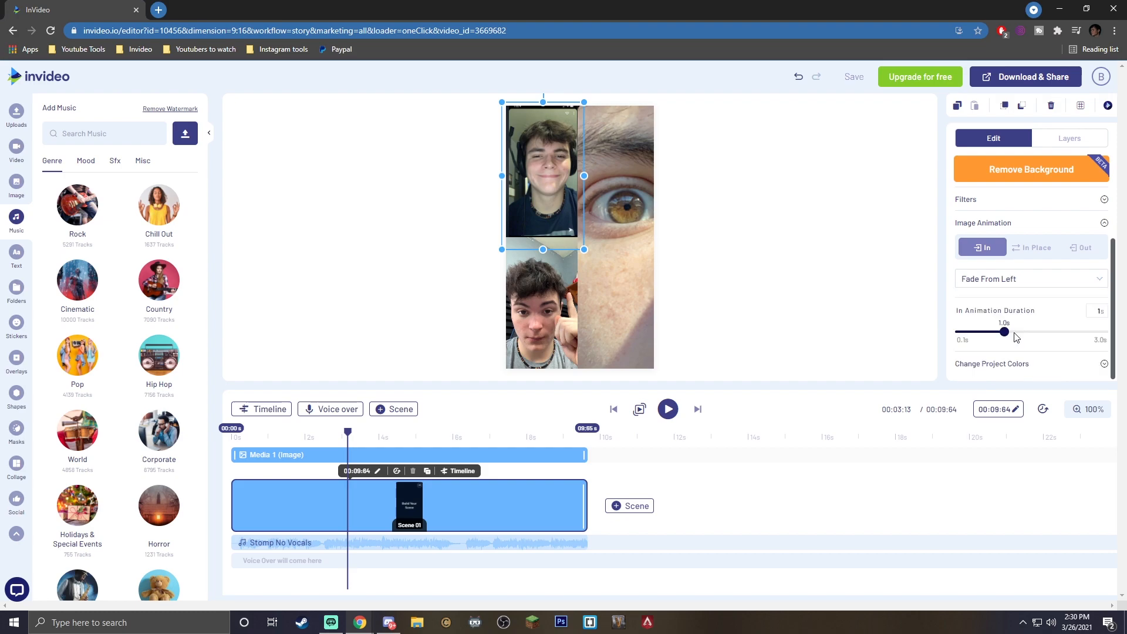
# - Apply the Fade From Down Big in-animation to the eye photo in the tall right cell
pyautogui.click(644, 252)
pyautogui.click(1006, 294)
pyautogui.click(1016, 281)
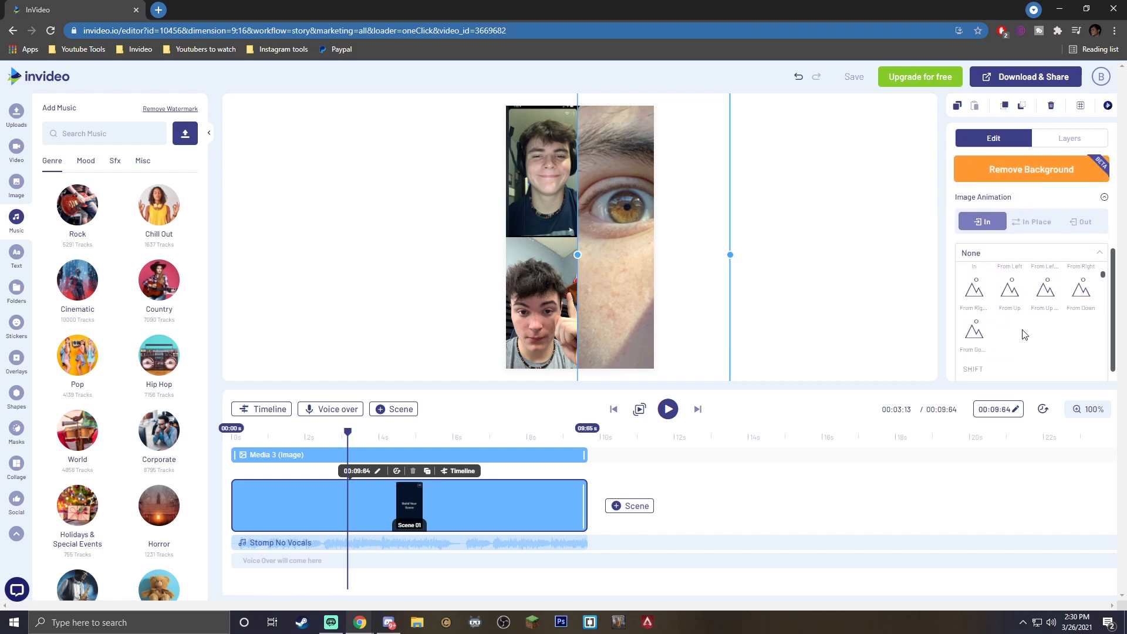
pyautogui.click(976, 347)
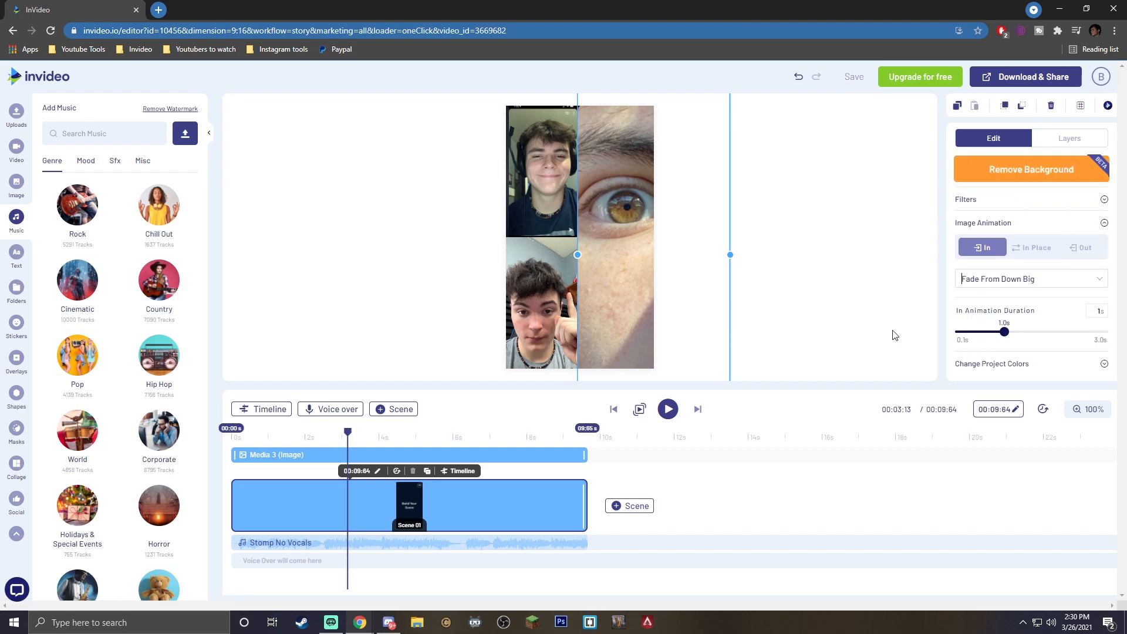
# - Apply the Bounce In animation to the lower-left collage video
pyautogui.click(534, 328)
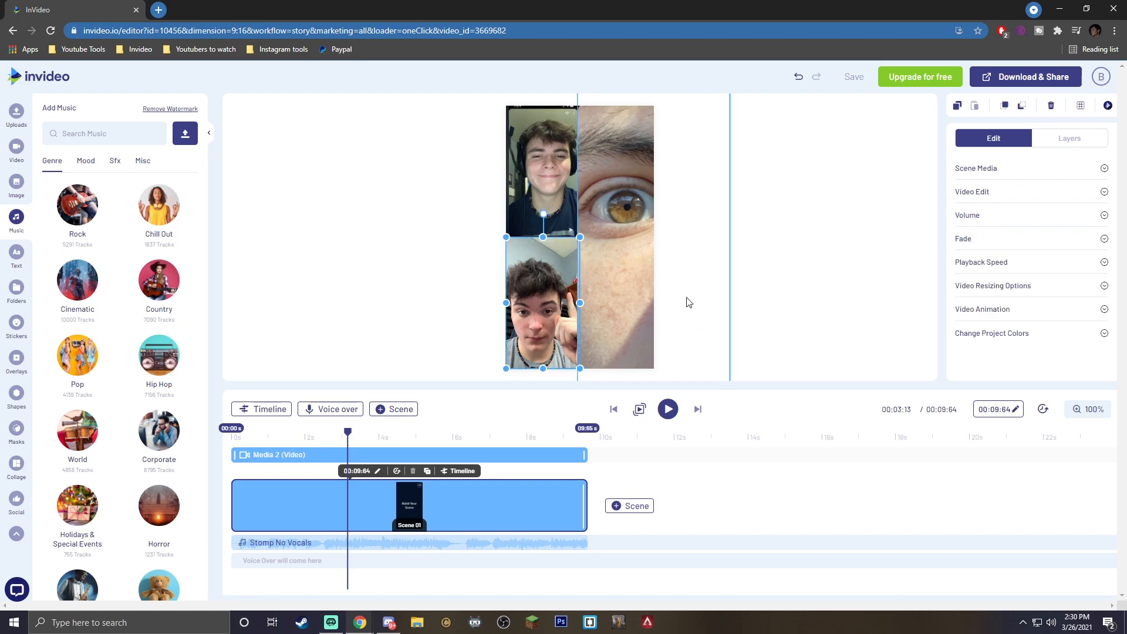
pyautogui.click(1016, 311)
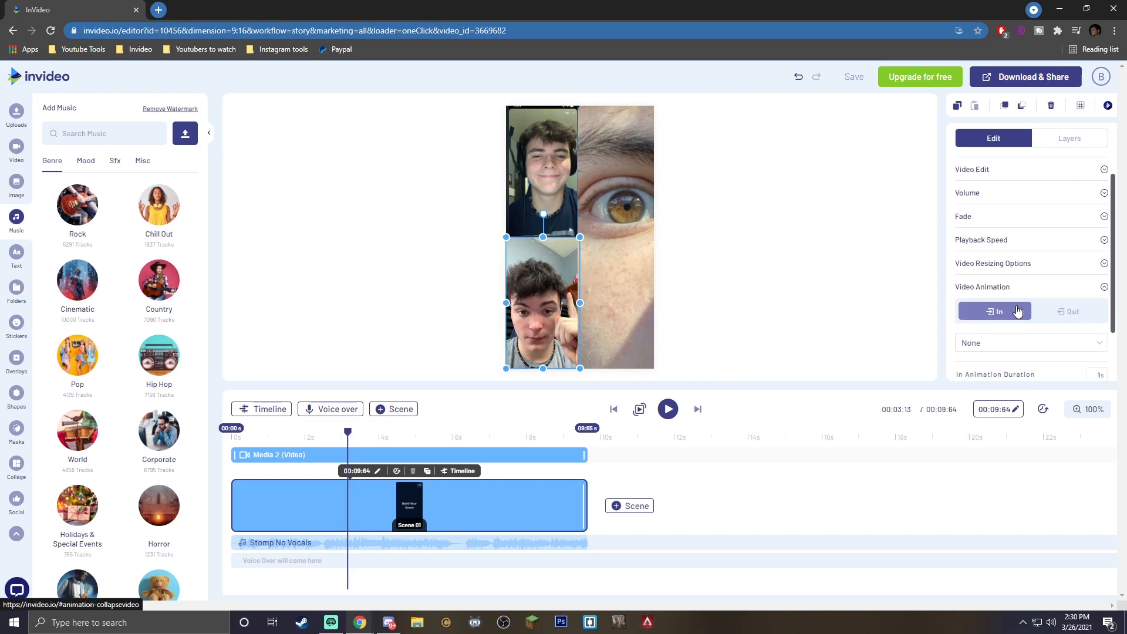
pyautogui.click(1008, 292)
pyautogui.scroll(-3, 1021, 313)
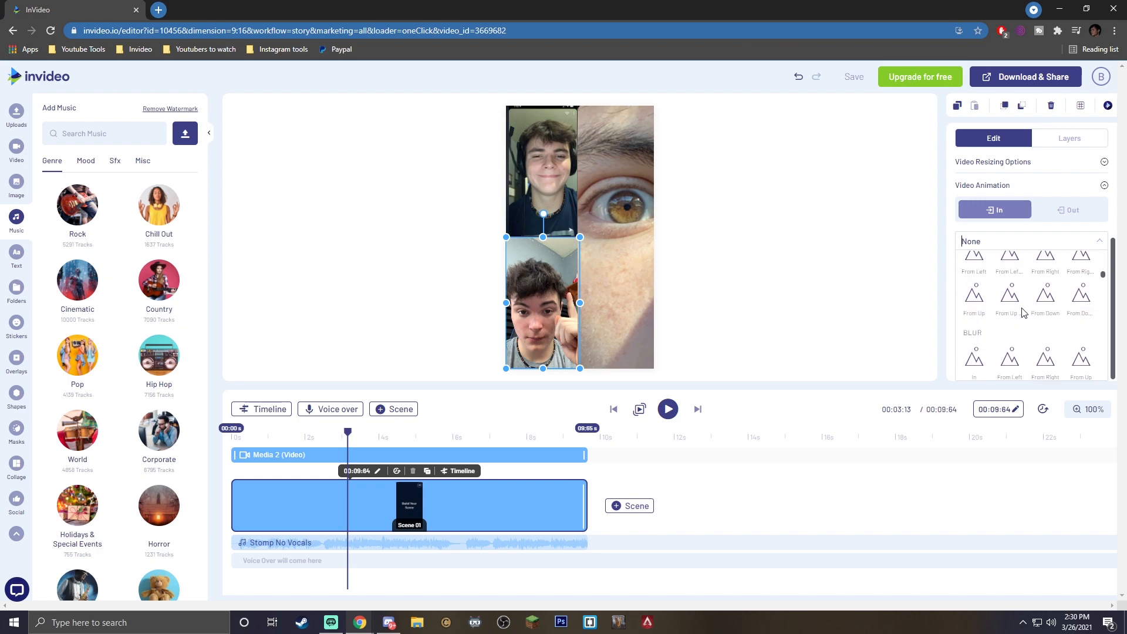
pyautogui.scroll(-1, 1024, 309)
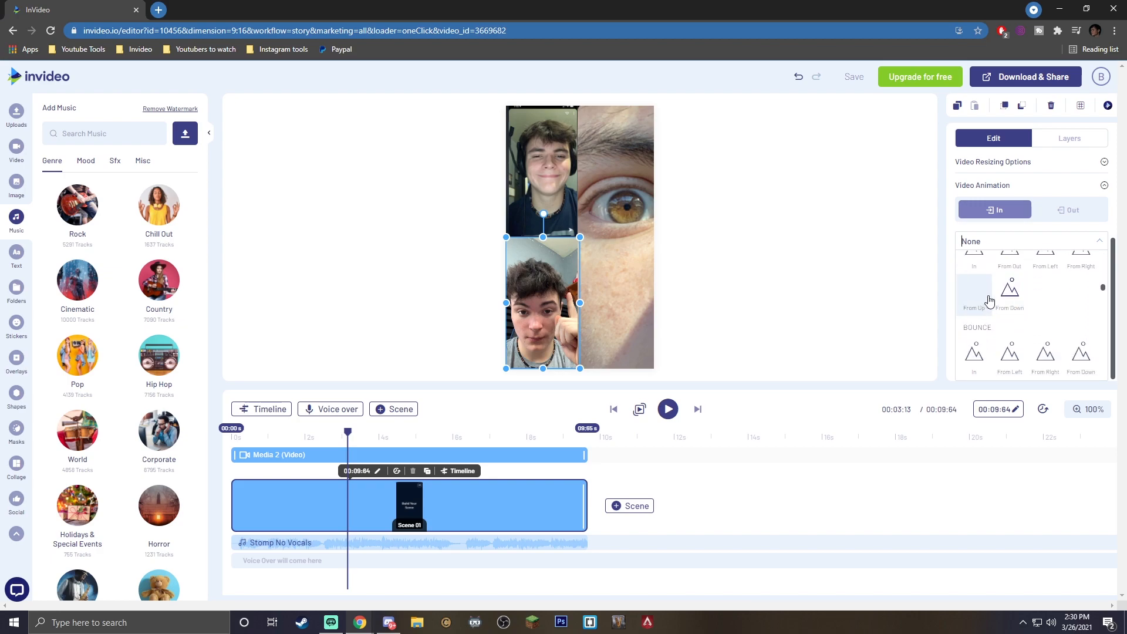
pyautogui.click(984, 302)
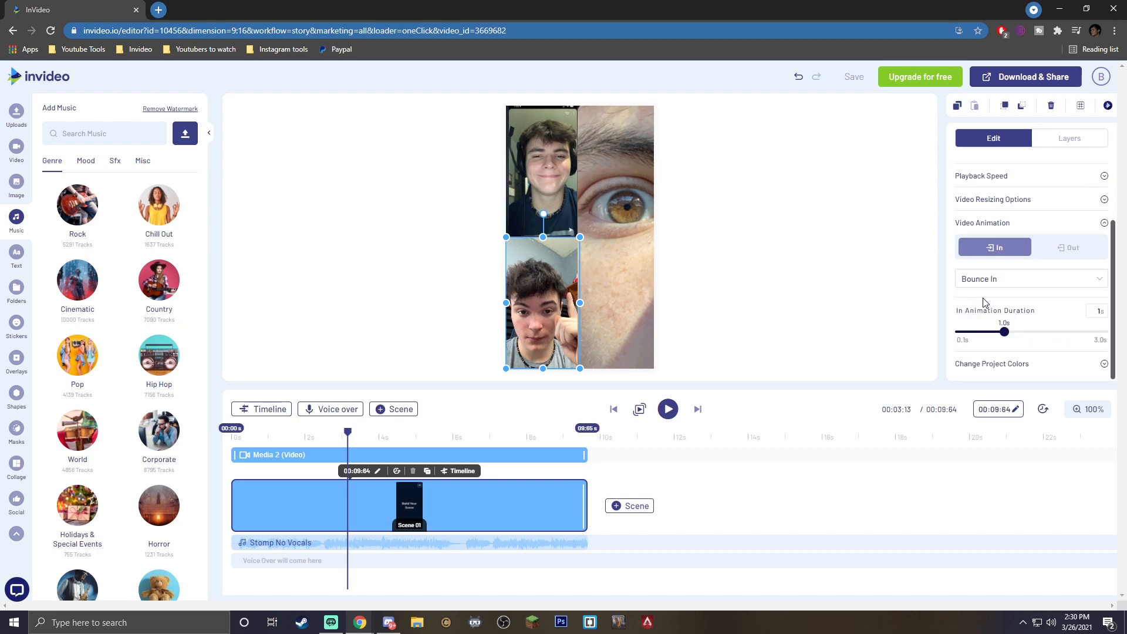
pyautogui.click(889, 298)
# - Shift the eye photo slightly to the right so that its left edge aligns with the left column's edge
pyautogui.click(603, 338)
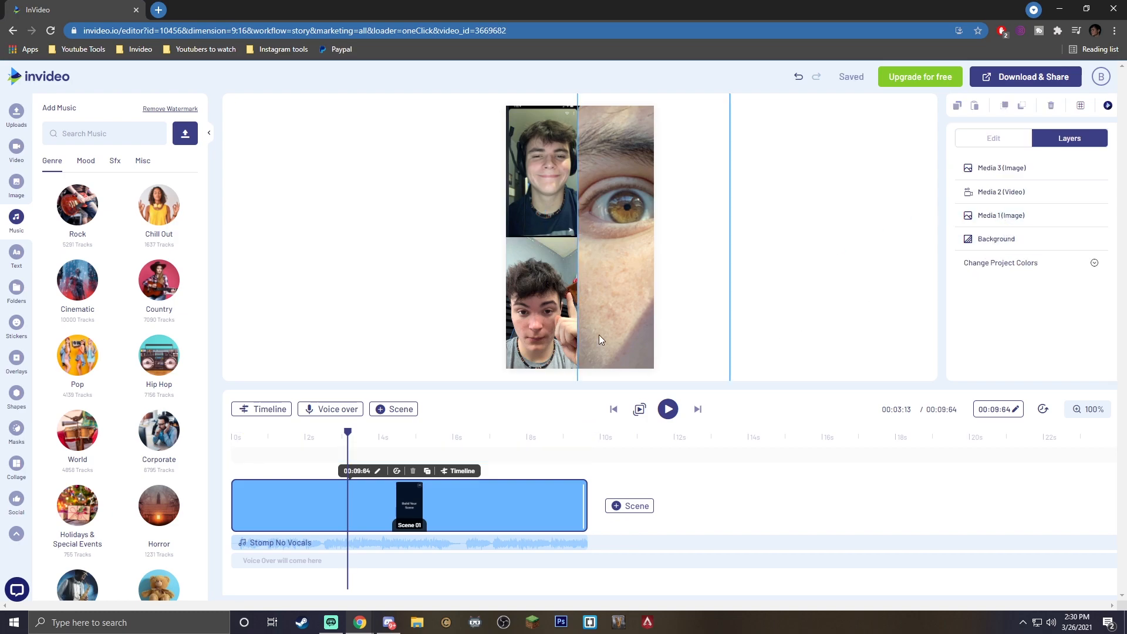
pyautogui.moveTo(634, 286); pyautogui.dragTo(630, 285)
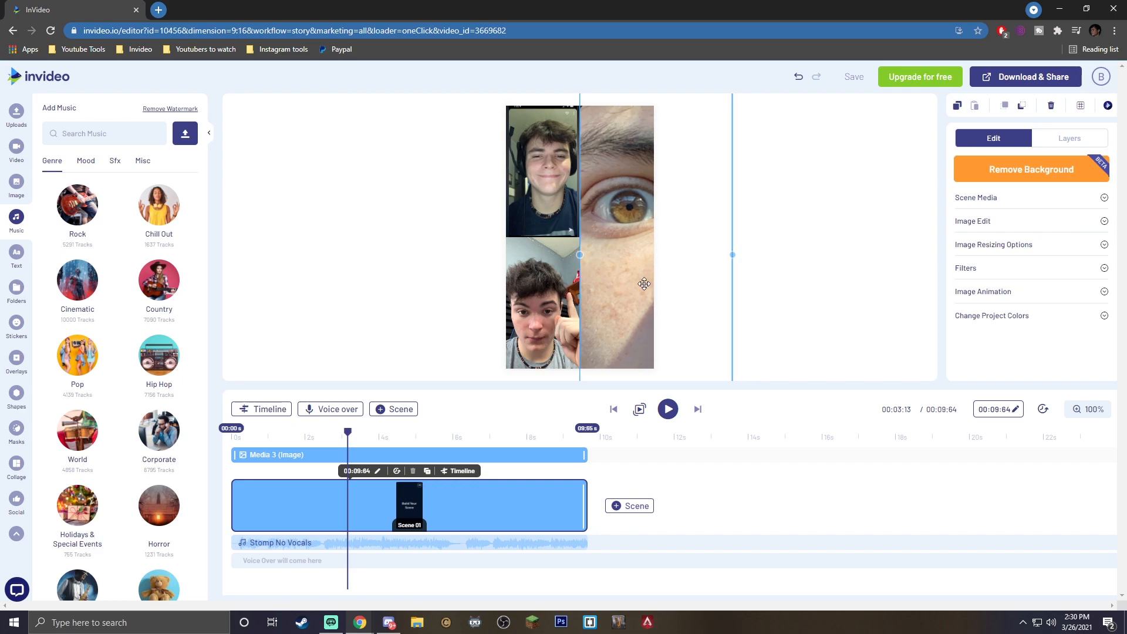
pyautogui.click(849, 288)
# - Preview the animated collage by playing the scene from the start of the timeline, and pause it after the entrance animations
pyautogui.click(668, 410)
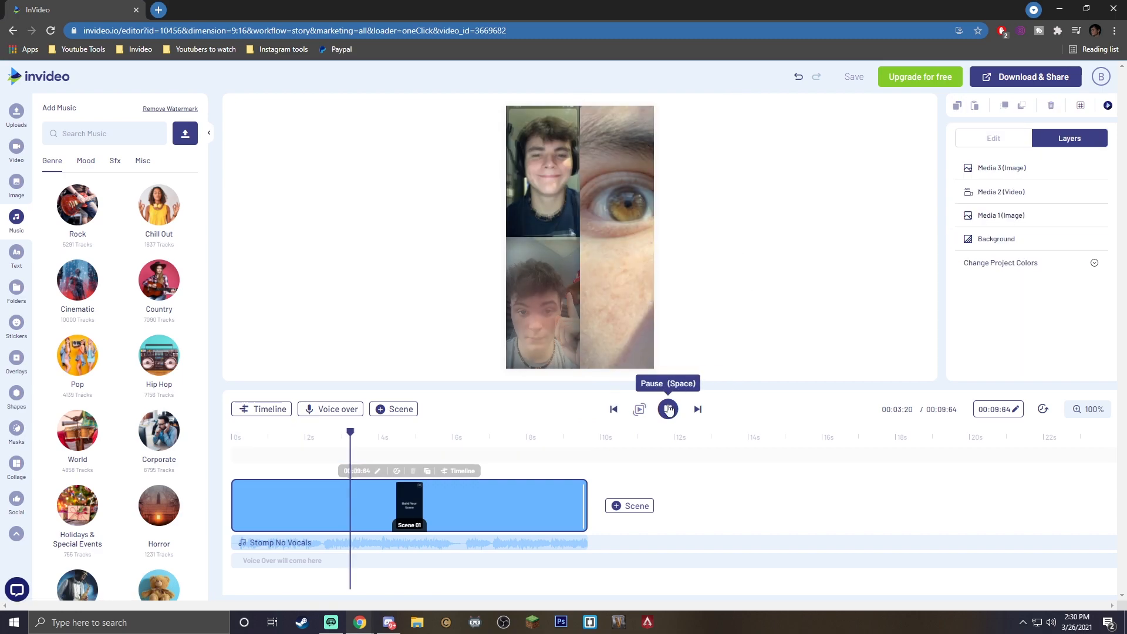
pyautogui.click(667, 409)
pyautogui.moveTo(376, 439); pyautogui.dragTo(234, 437)
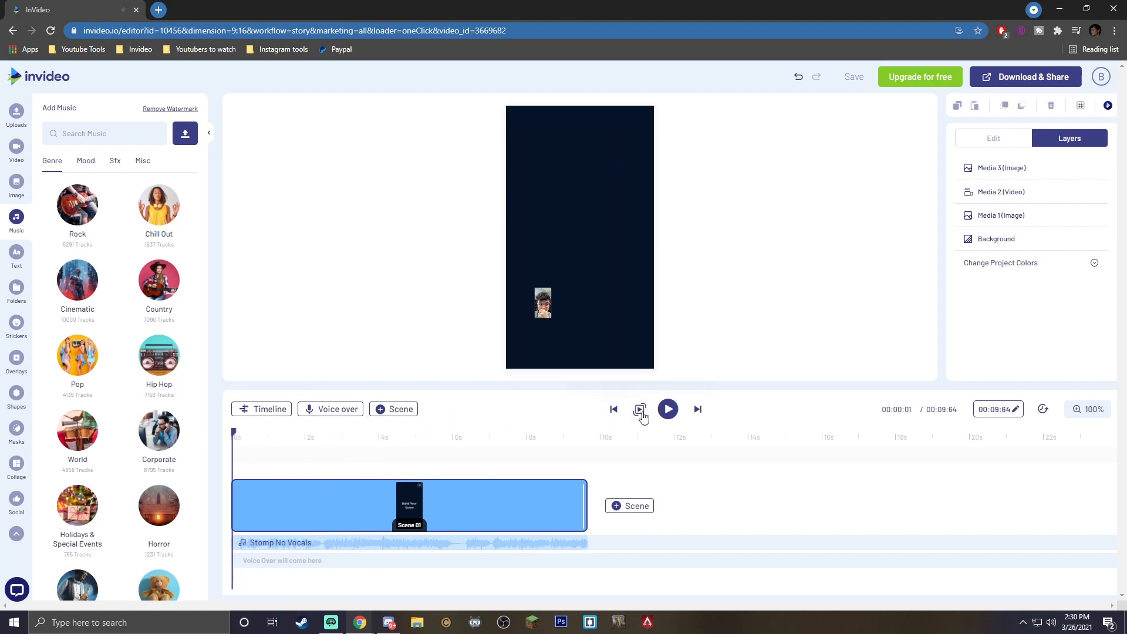
pyautogui.click(668, 409)
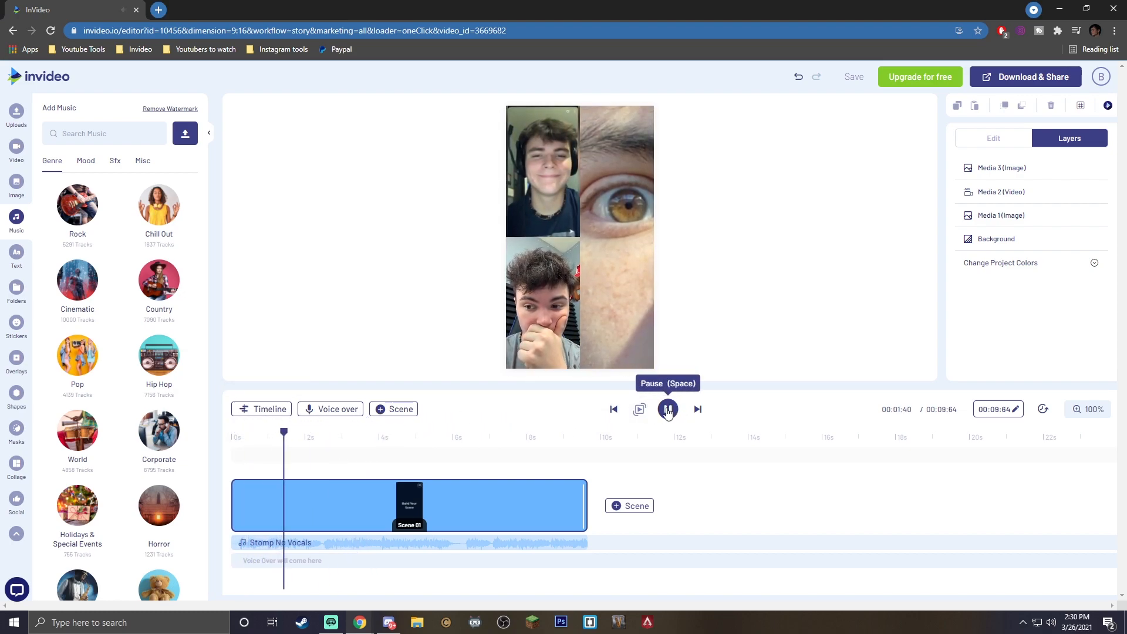
pyautogui.click(668, 407)
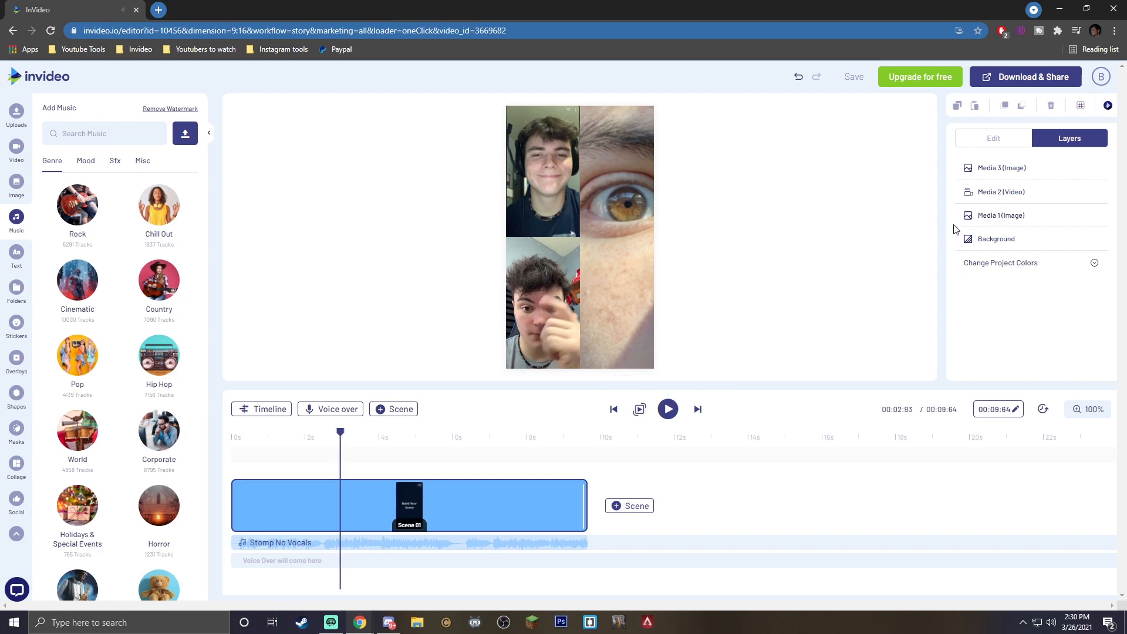
# - Lengthen the Bounce In animation duration of the lower-left video
pyautogui.click(559, 315)
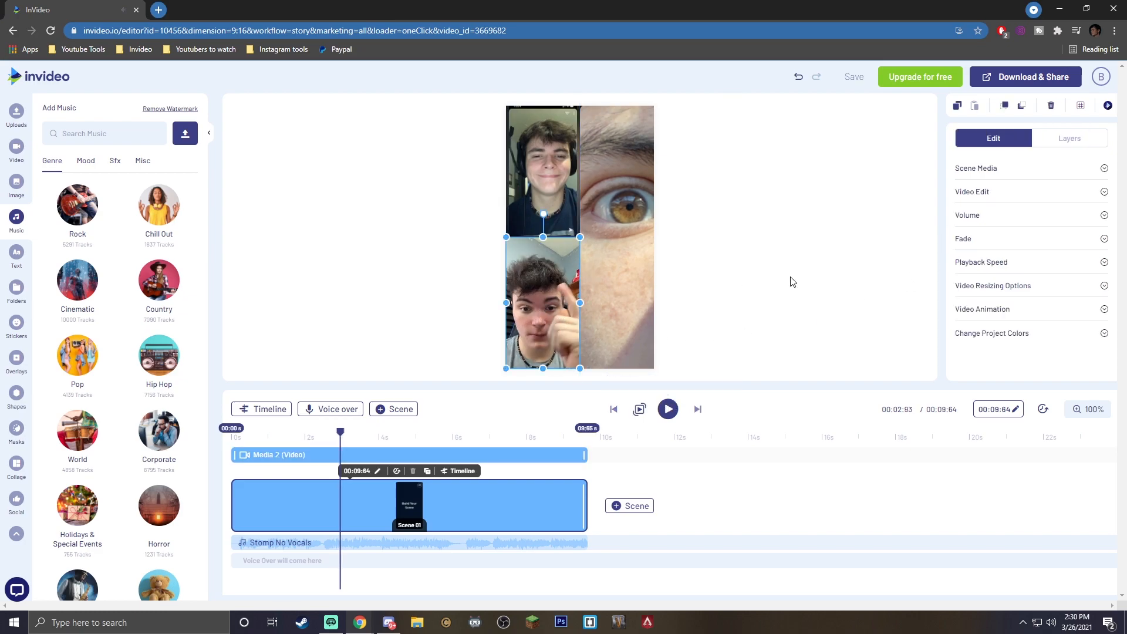
pyautogui.click(994, 311)
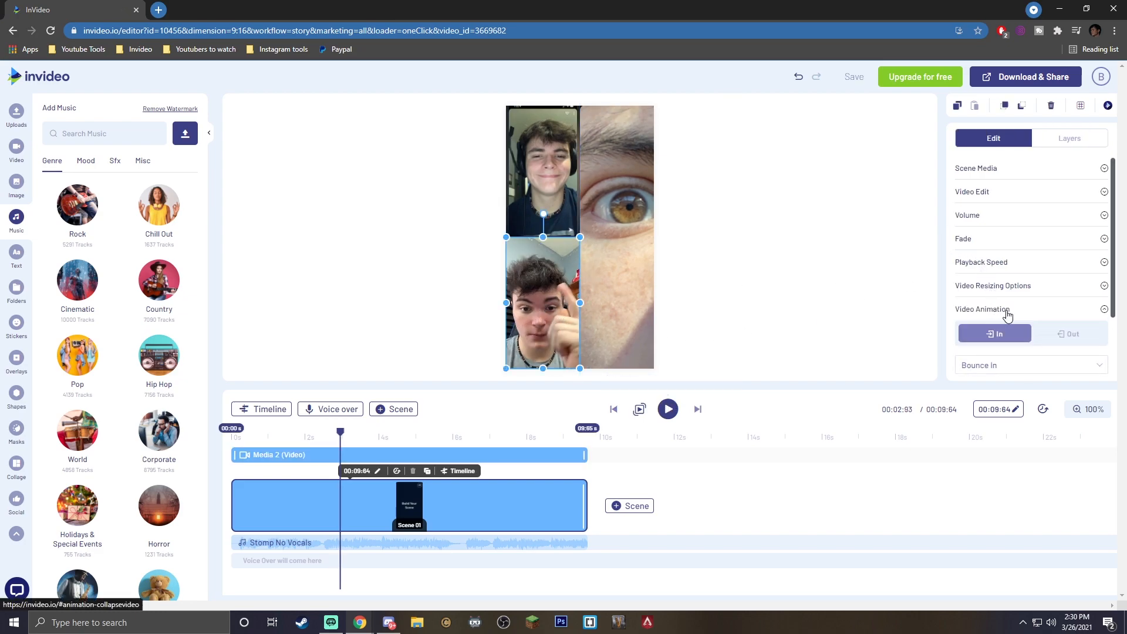
pyautogui.scroll(-1, 998, 320)
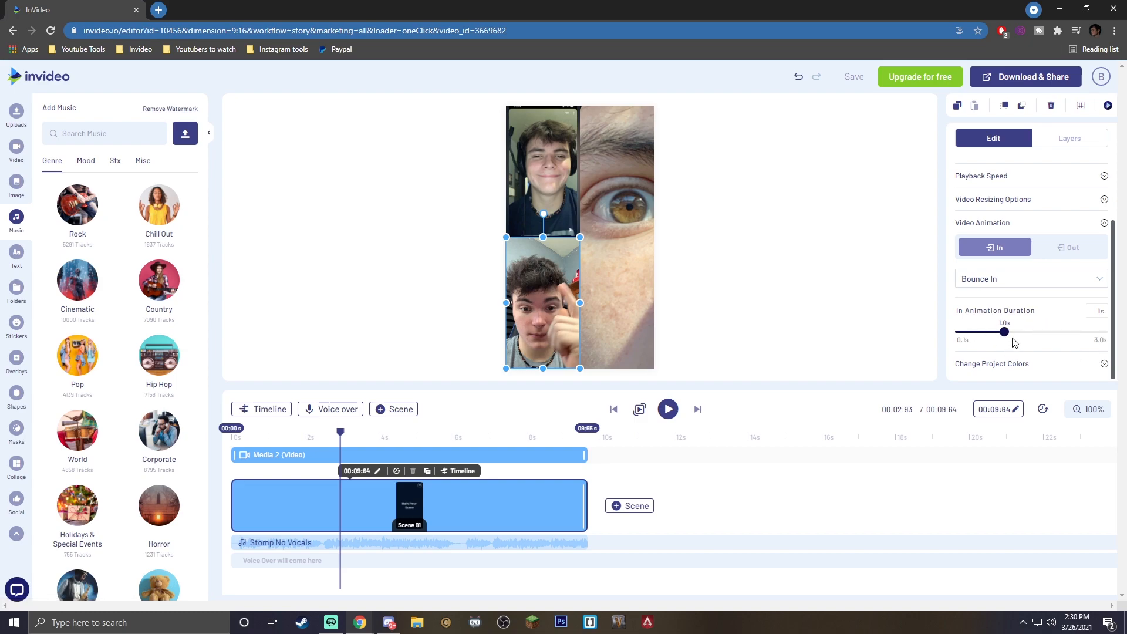
pyautogui.moveTo(1005, 334); pyautogui.dragTo(1048, 337)
# - Examine the in-animation settings of the upper-left photo
pyautogui.click(551, 195)
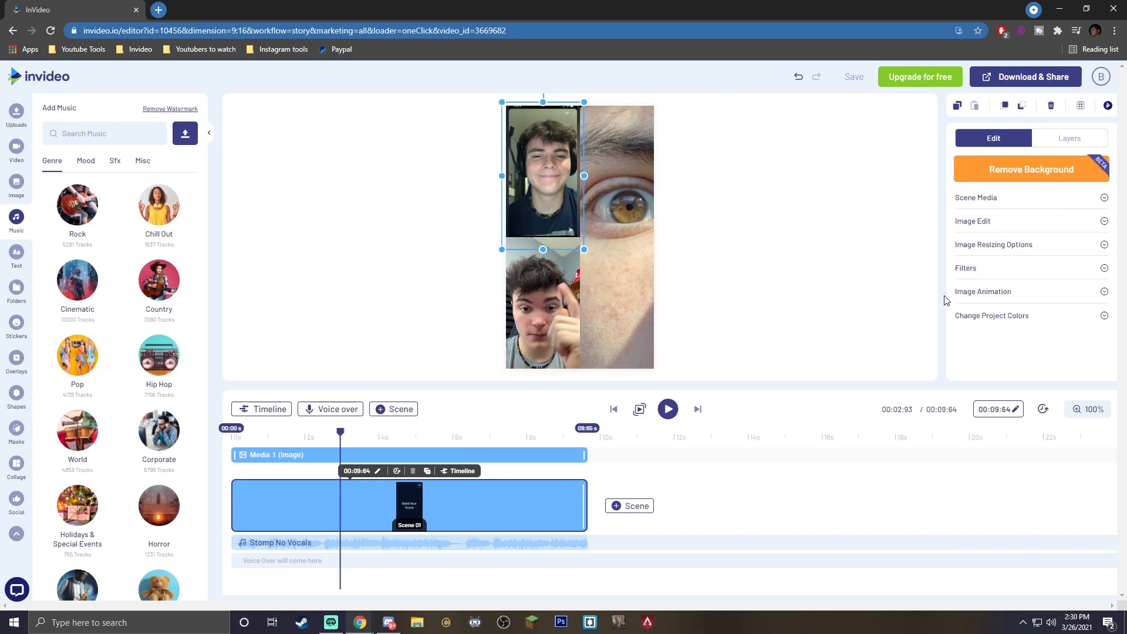
pyautogui.click(996, 292)
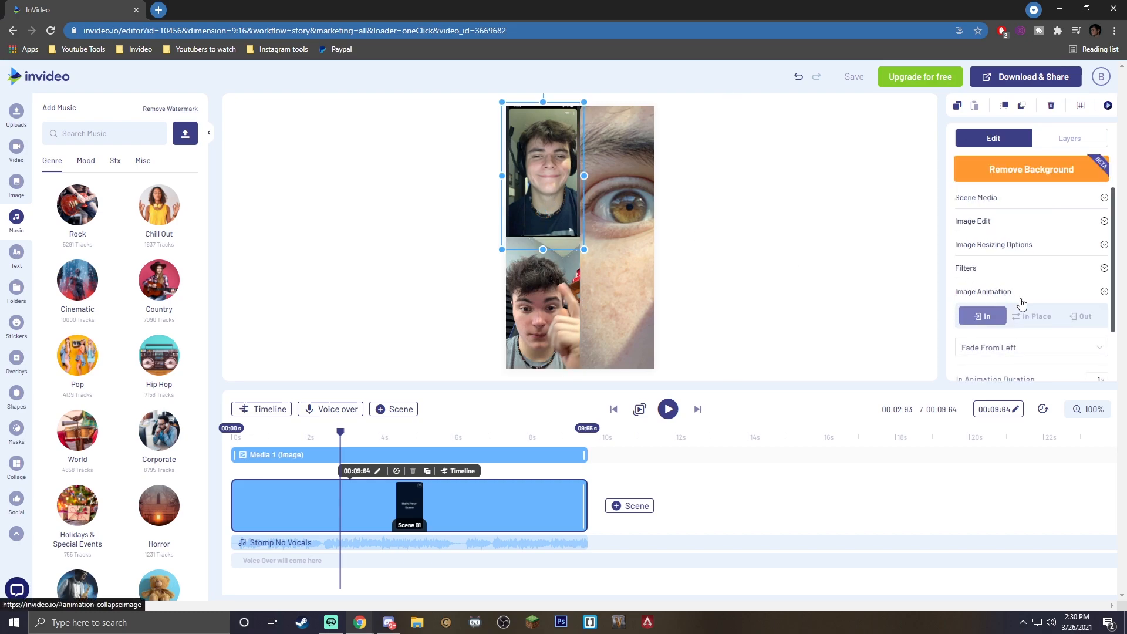
pyautogui.scroll(-1, 1019, 317)
# - Set the in-animation duration of the eye photo to 2.9 s
pyautogui.click(600, 204)
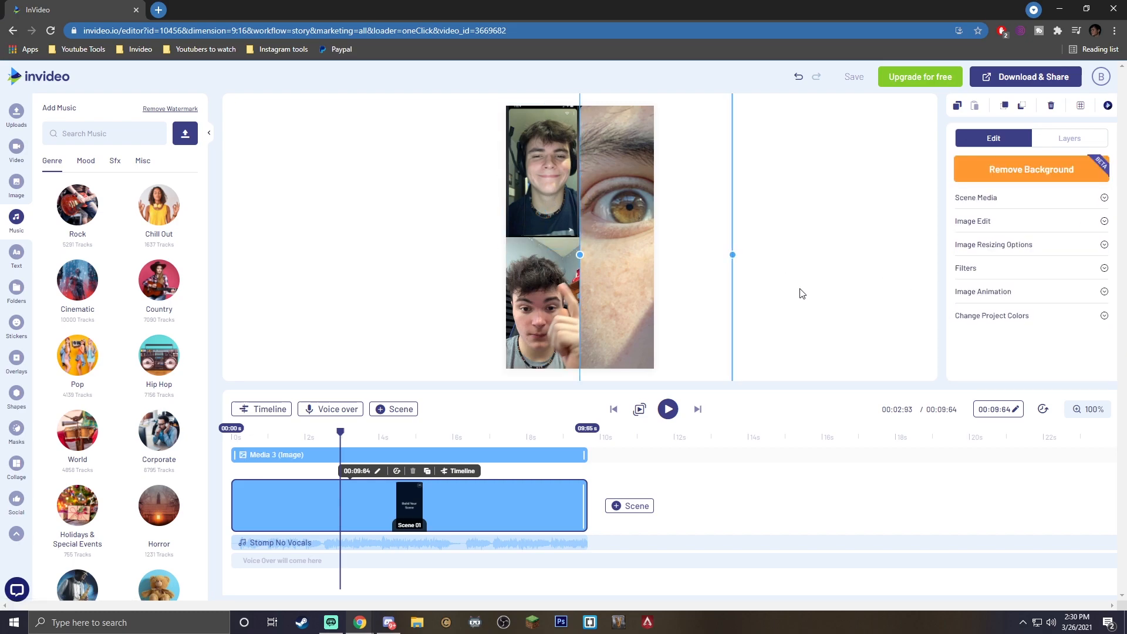
pyautogui.click(984, 292)
pyautogui.scroll(-1, 1001, 311)
pyautogui.moveTo(1005, 332); pyautogui.dragTo(1078, 337)
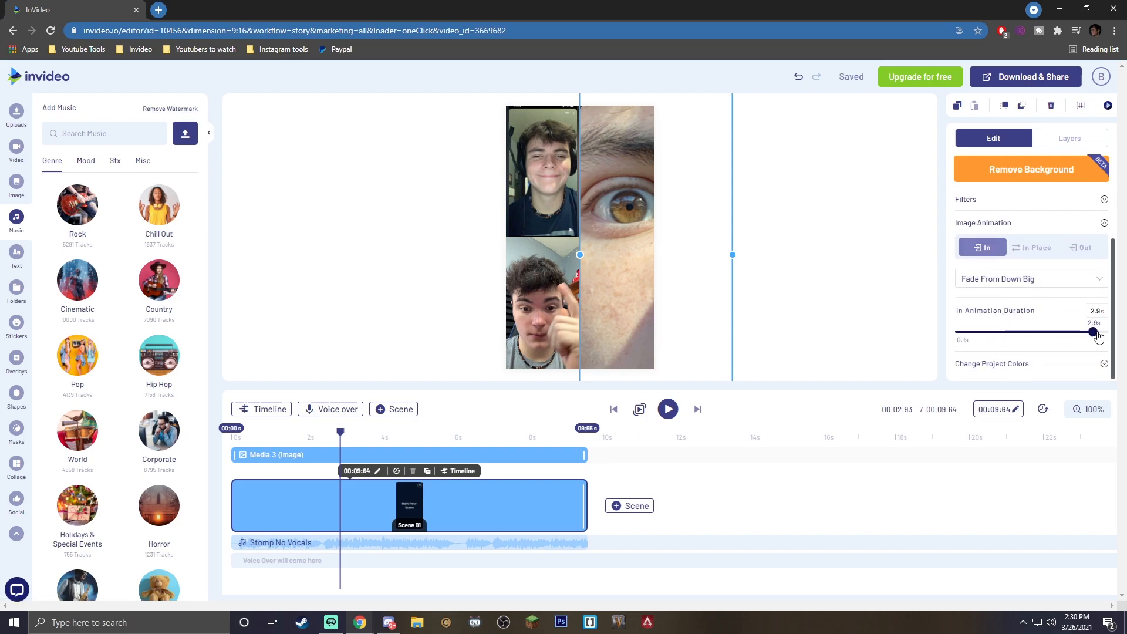
pyautogui.click(875, 334)
# - Rewind the timeline to near the start and play the collage to check the lengthened animations
pyautogui.moveTo(340, 432); pyautogui.dragTo(259, 440)
pyautogui.click(668, 410)
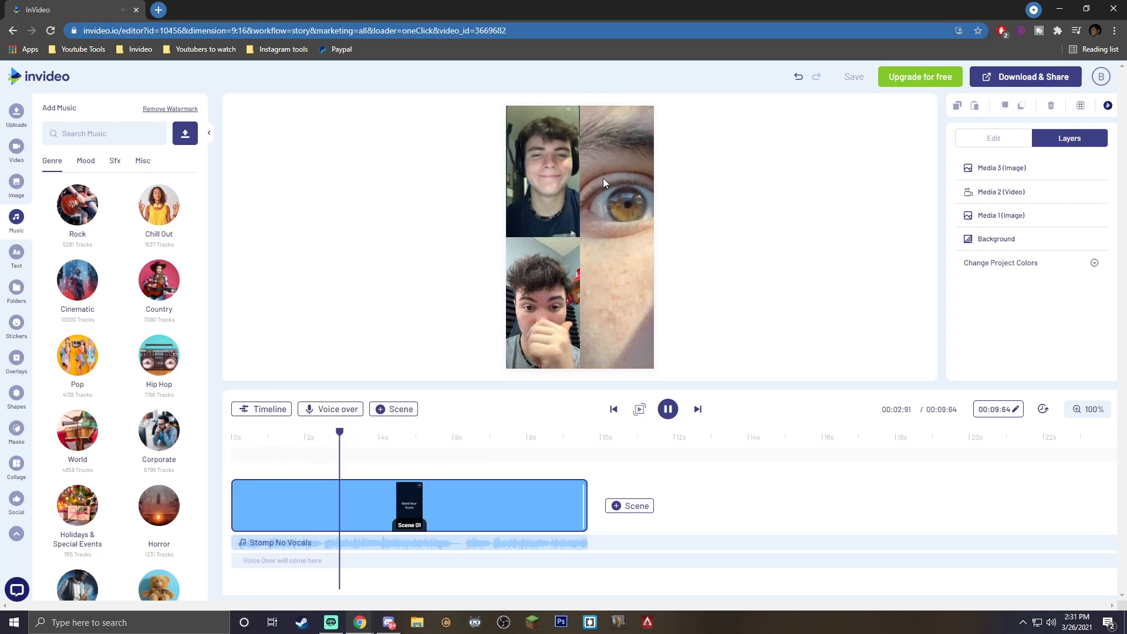
pyautogui.click(633, 196)
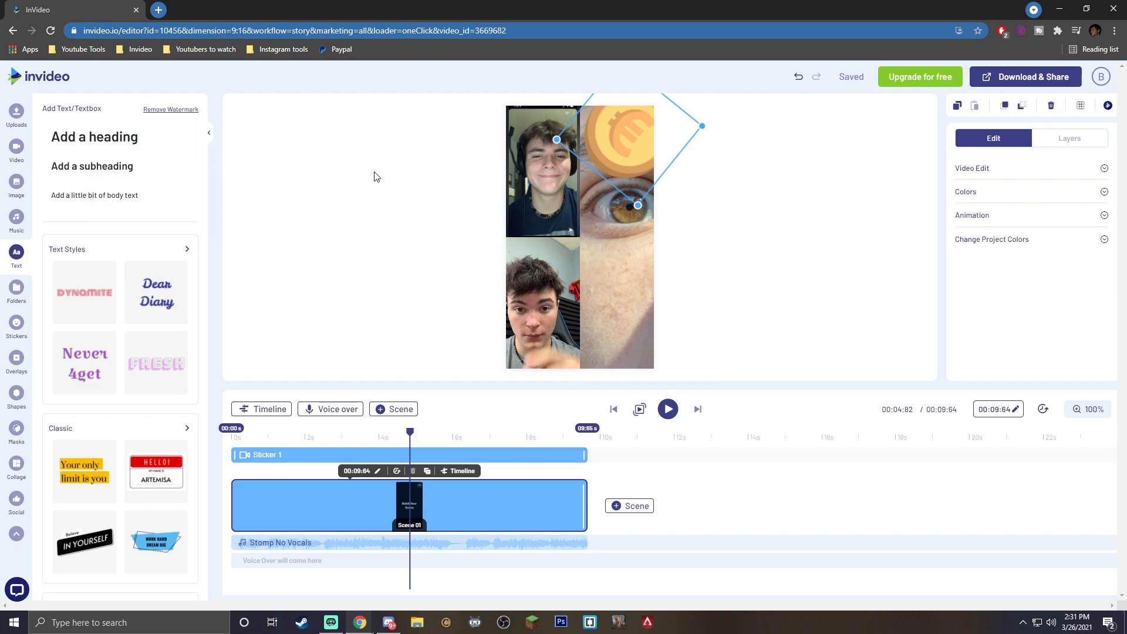
# - Add a subheading text box to the collage, look through its style options, and deselect it
pyautogui.click(96, 167)
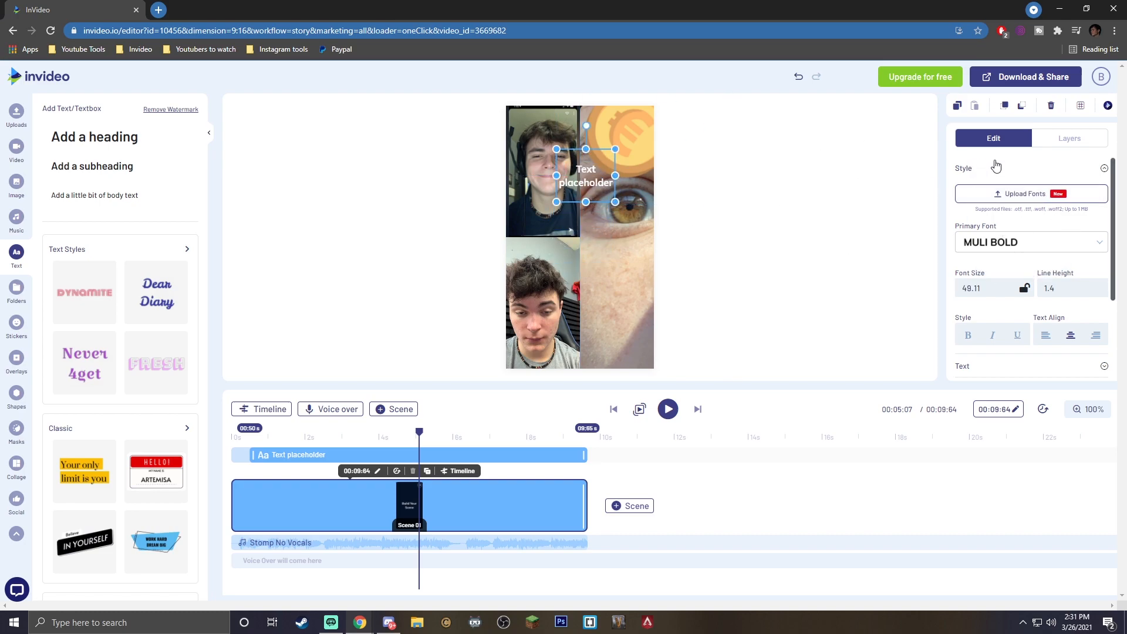
pyautogui.scroll(-2, 1009, 271)
pyautogui.scroll(1, 998, 258)
pyautogui.scroll(-1, 1031, 239)
pyautogui.click(478, 272)
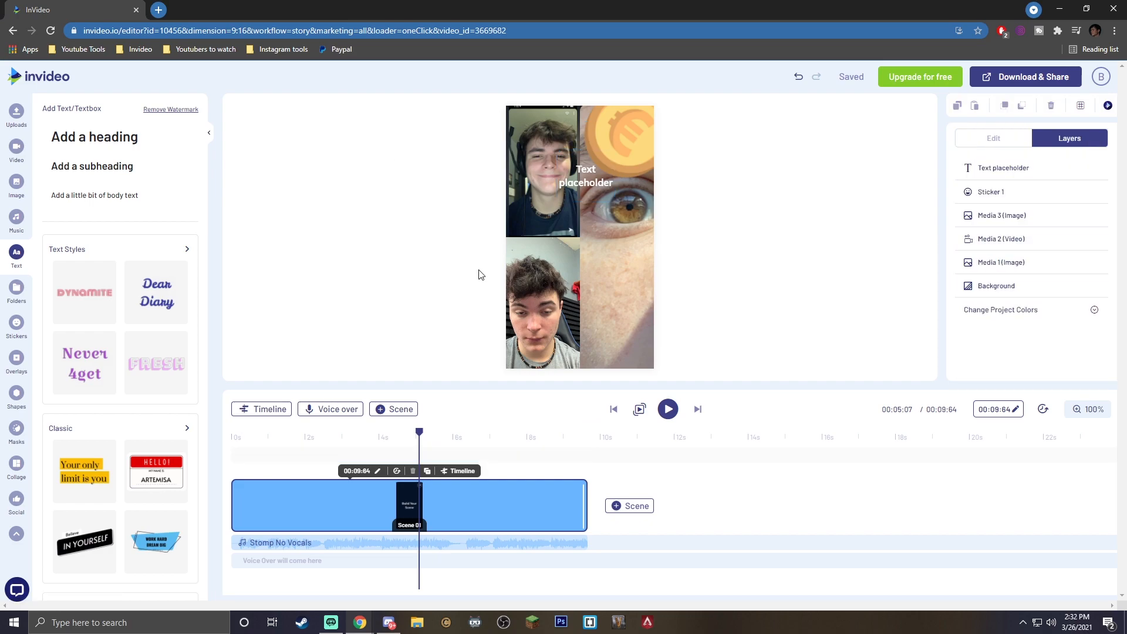
# - Turn off the sound of the lower-left collage video in its video edit settings
pyautogui.click(550, 274)
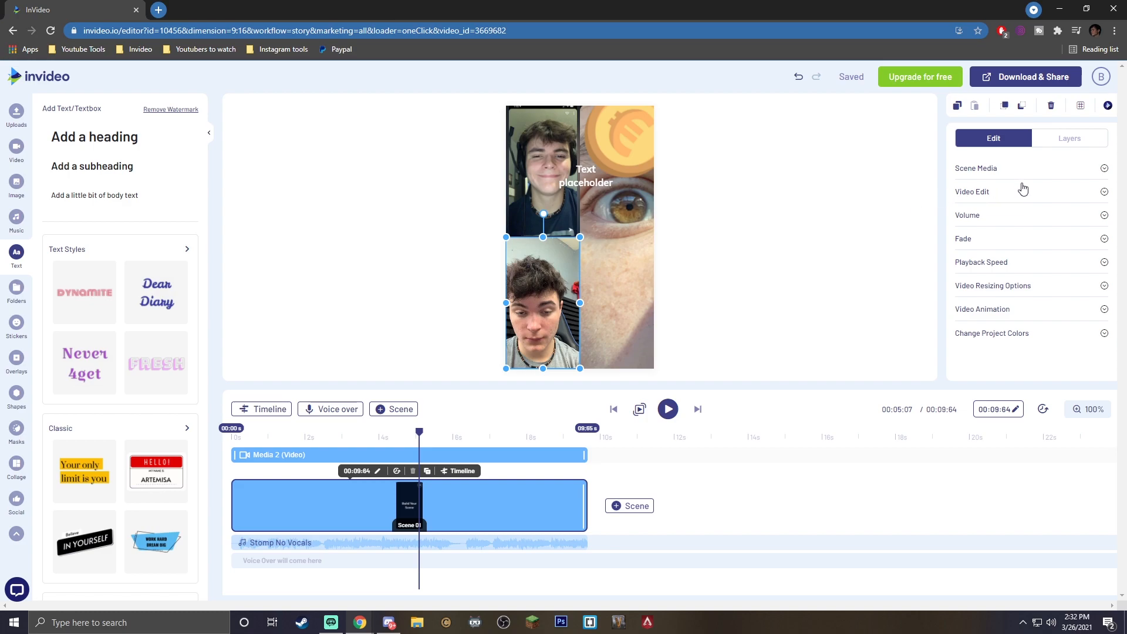
pyautogui.click(1019, 194)
pyautogui.scroll(-1, 1057, 203)
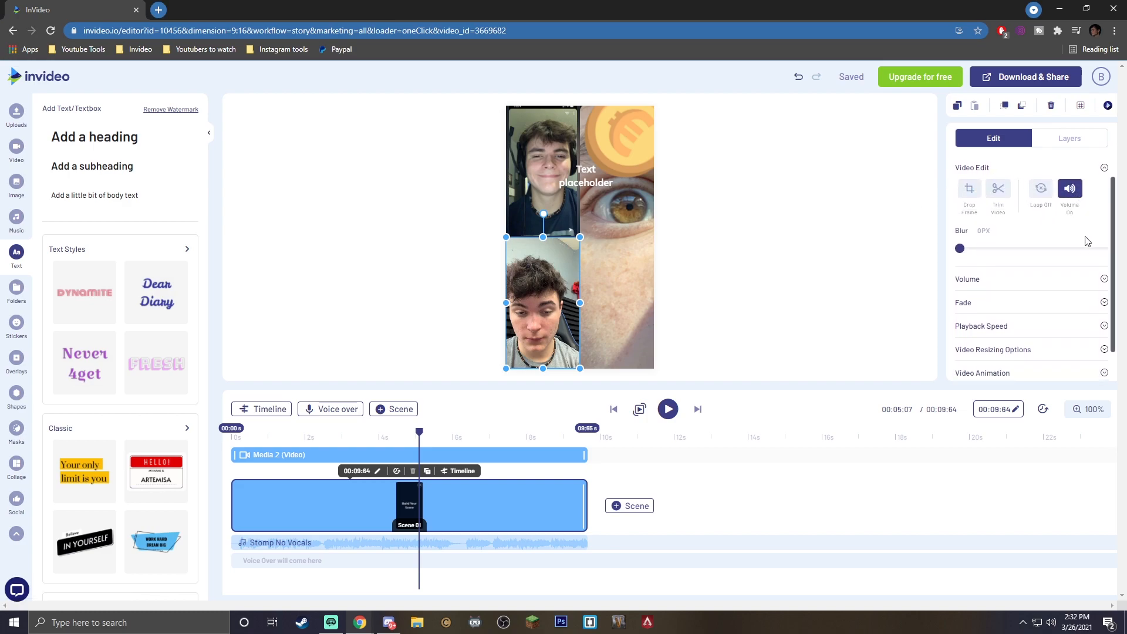
pyautogui.scroll(1, 1082, 225)
pyautogui.click(1073, 218)
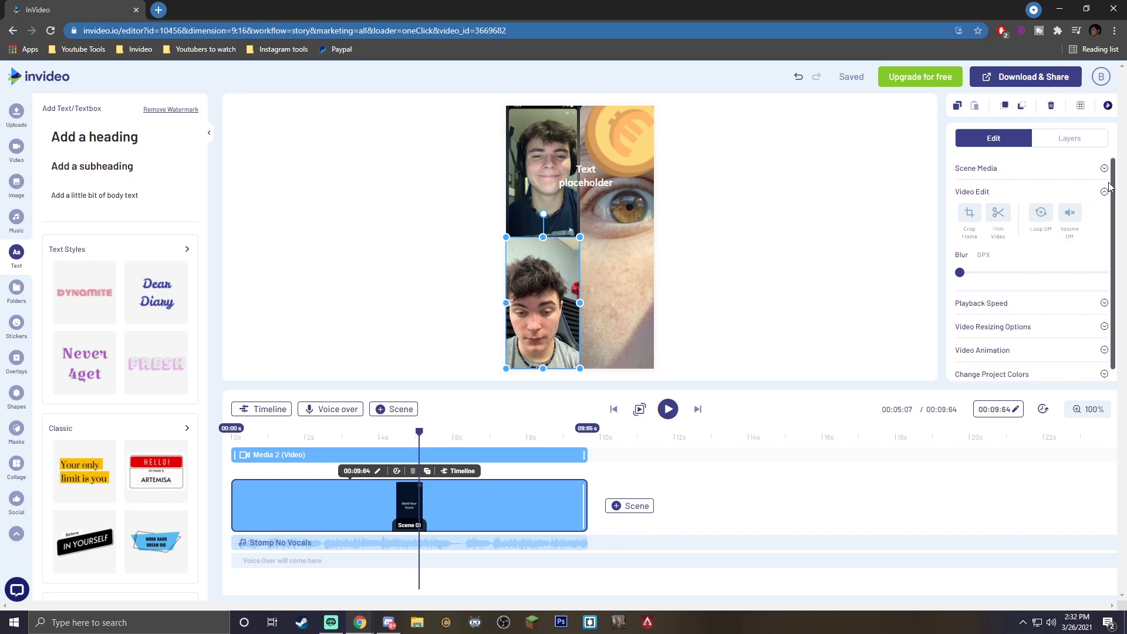
pyautogui.moveTo(376, 544)
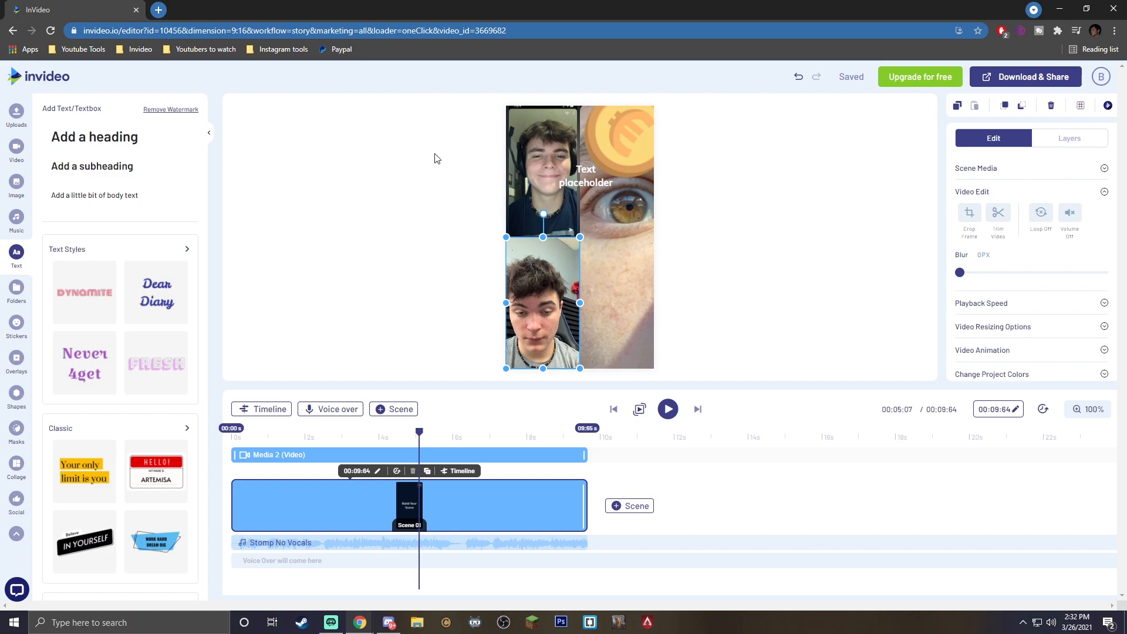
pyautogui.click(612, 310)
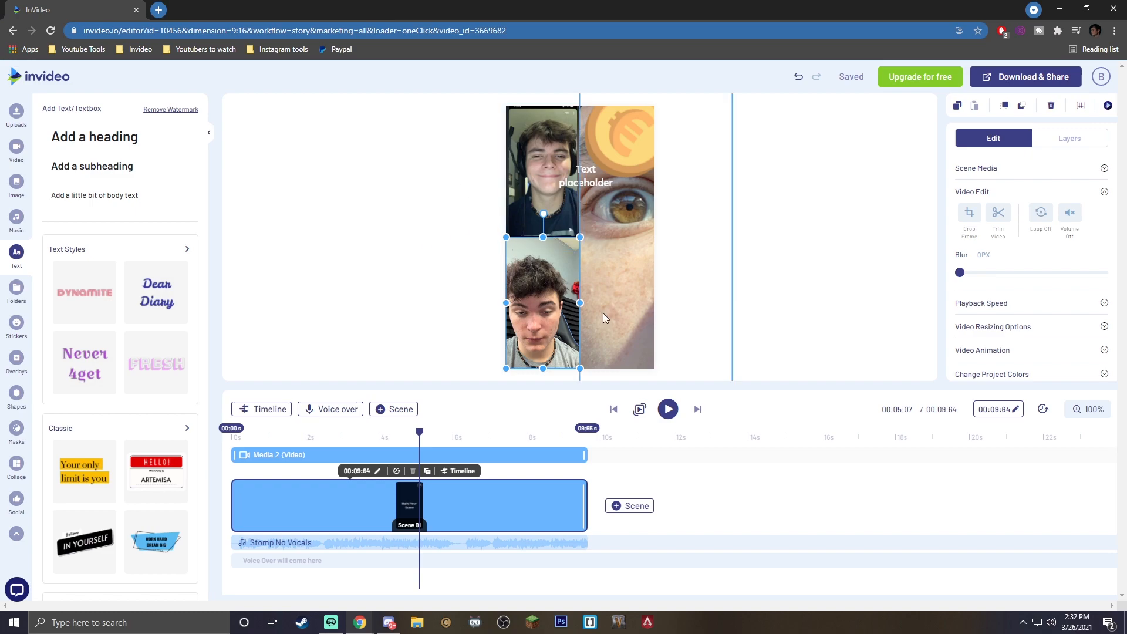
# - Add a blank scene to the project and move it ahead of the collage scene
pyautogui.click(629, 506)
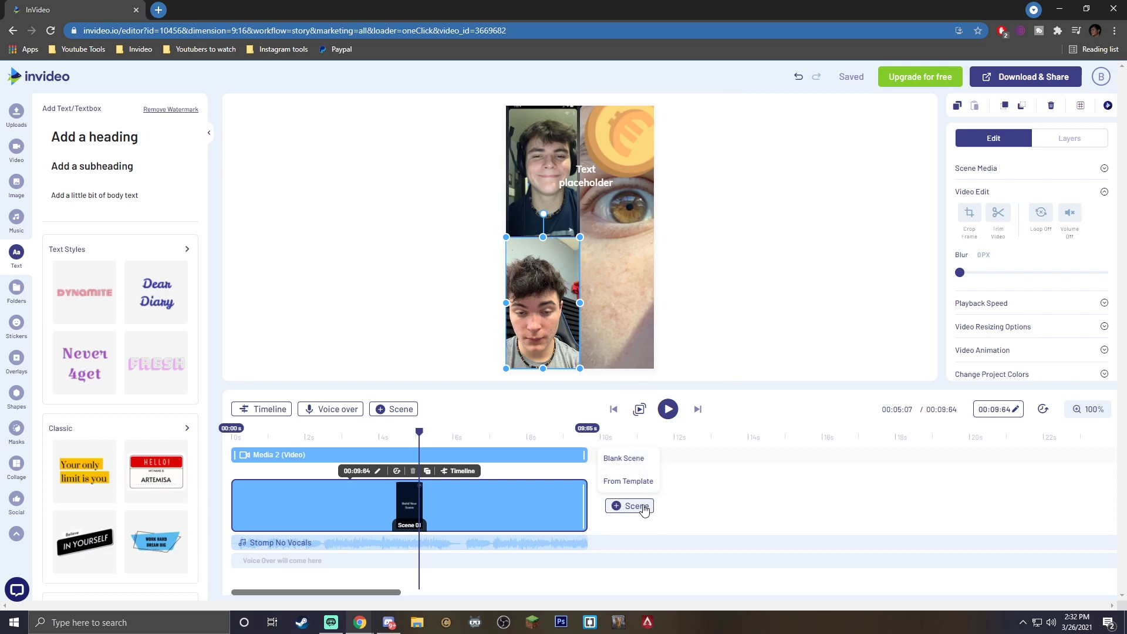
pyautogui.click(634, 458)
pyautogui.click(609, 363)
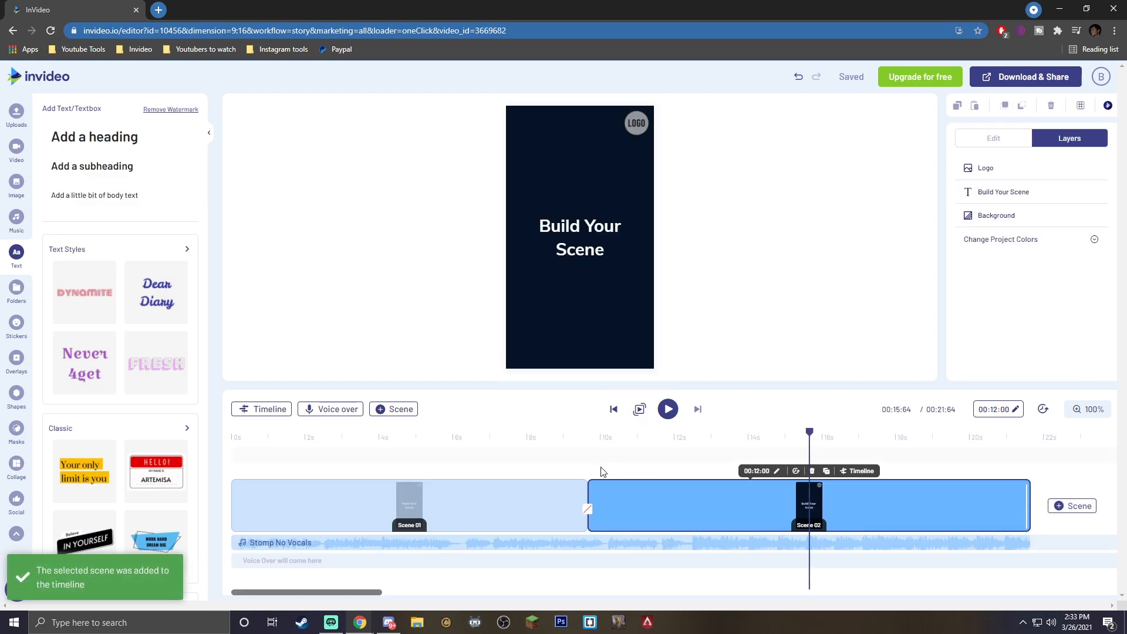
pyautogui.moveTo(670, 505); pyautogui.dragTo(304, 507)
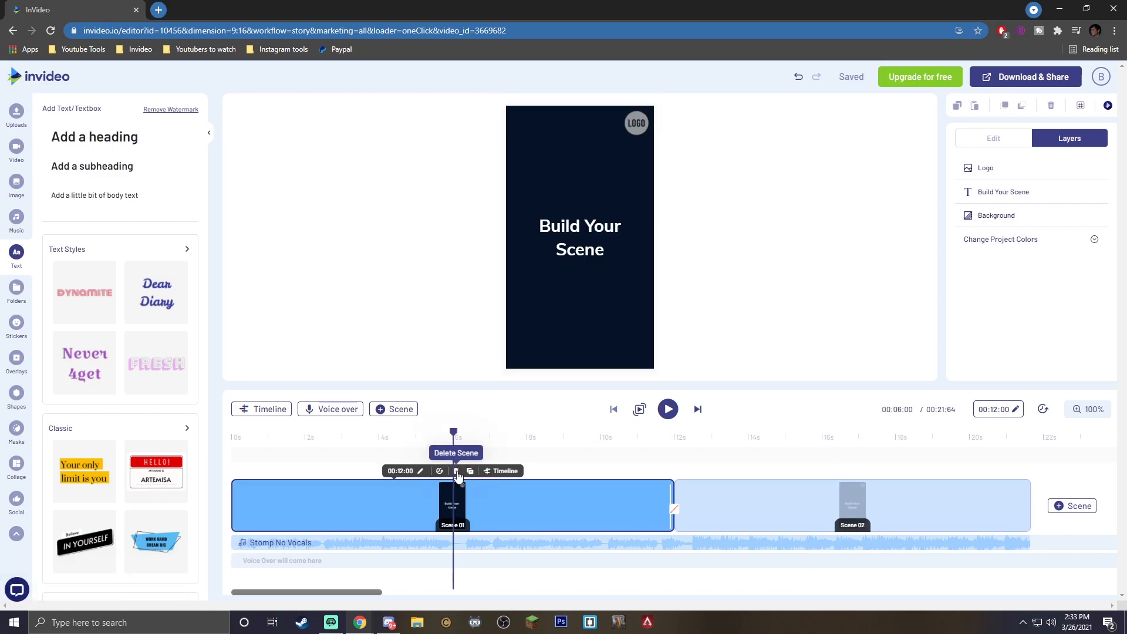
pyautogui.moveTo(455, 431)
pyautogui.mouseDown()
pyautogui.moveTo(726, 432)
pyautogui.moveTo(466, 431)
pyautogui.moveTo(466, 420)
pyautogui.mouseUp()
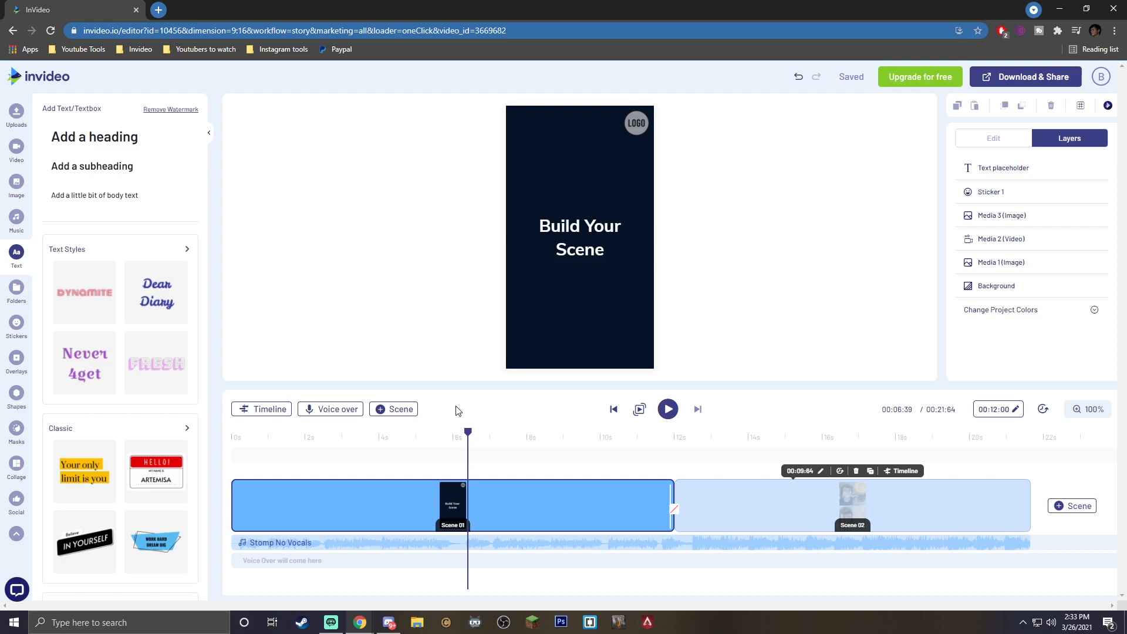
pyautogui.moveTo(466, 445); pyautogui.dragTo(765, 458)
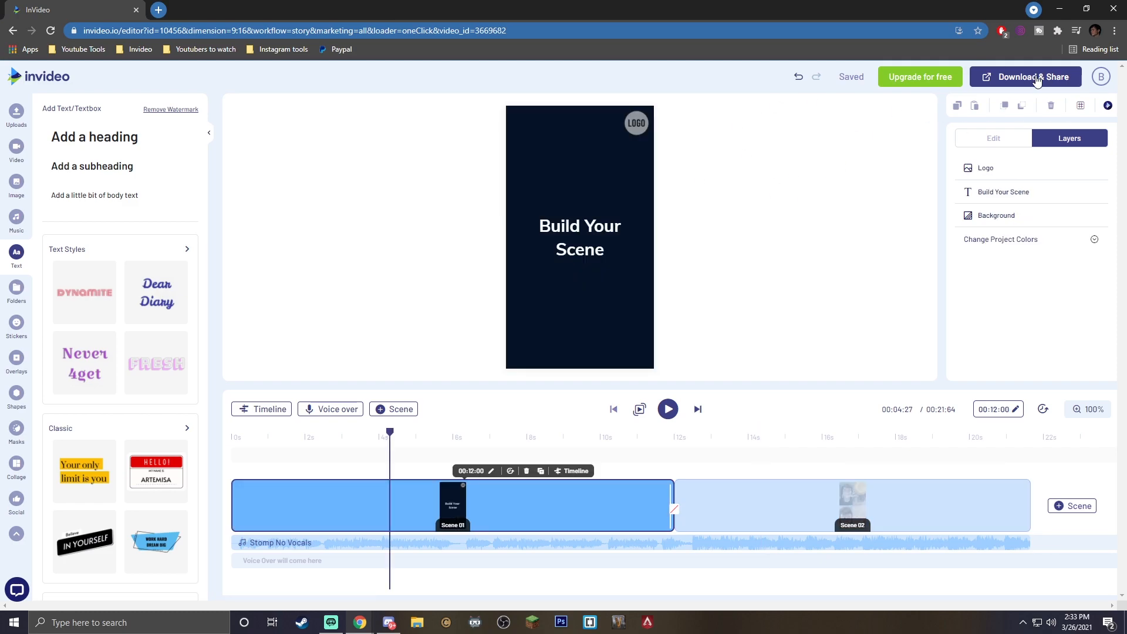
# - Export the finished vertical video for download and dismiss the pop-up on the project page
pyautogui.click(1036, 80)
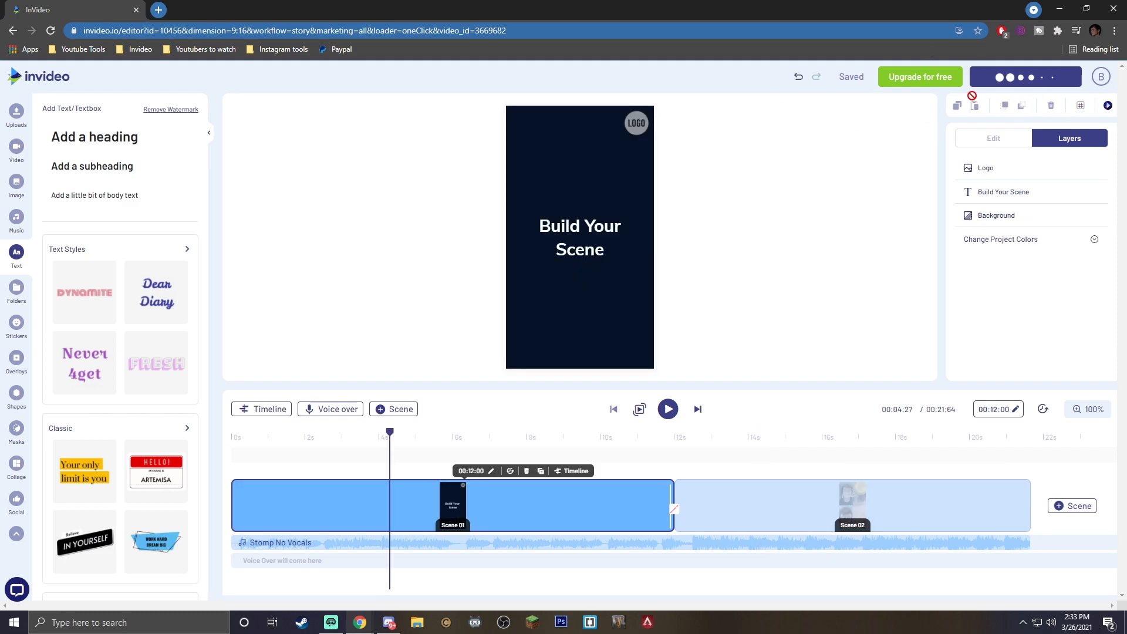
pyautogui.click(1026, 177)
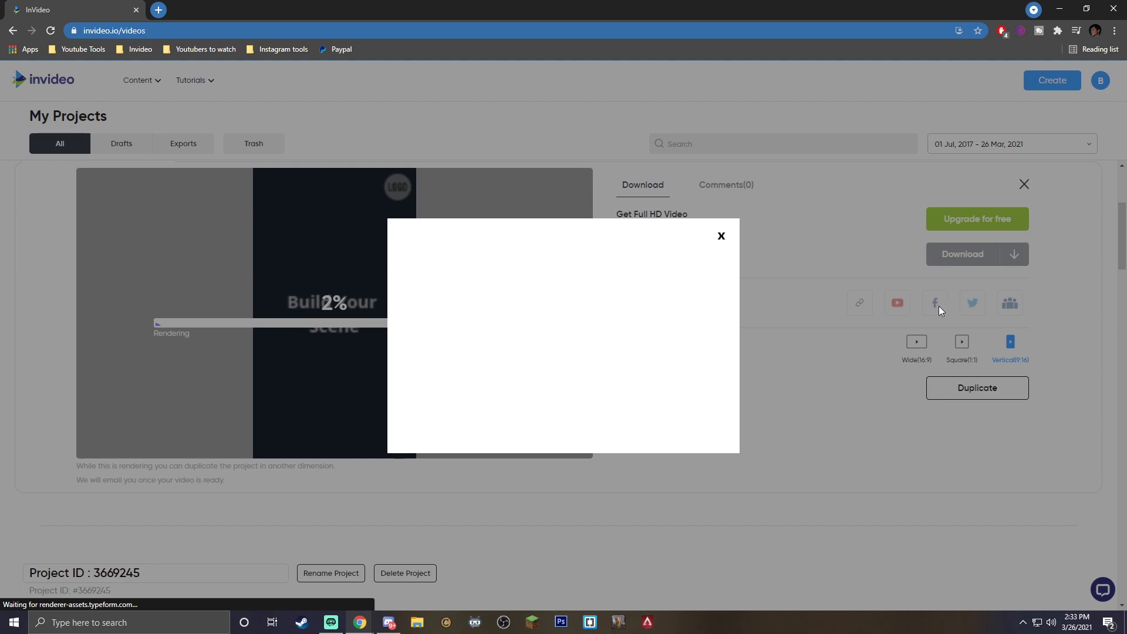
pyautogui.click(722, 236)
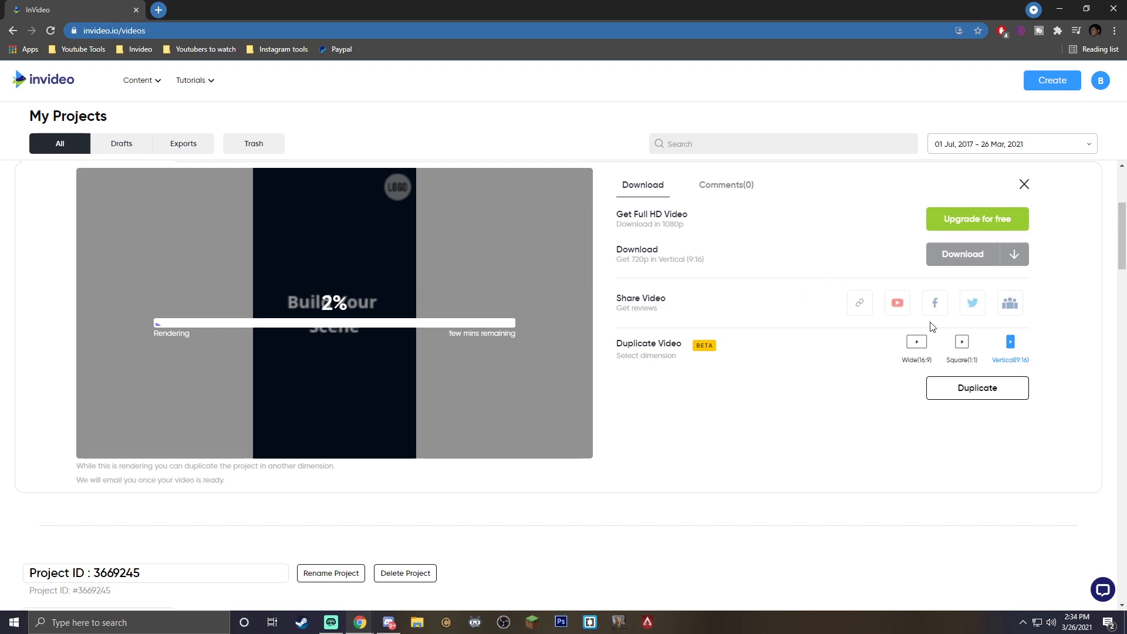
# - Open the InVideo support live chat and look at its department selection
pyautogui.click(1102, 589)
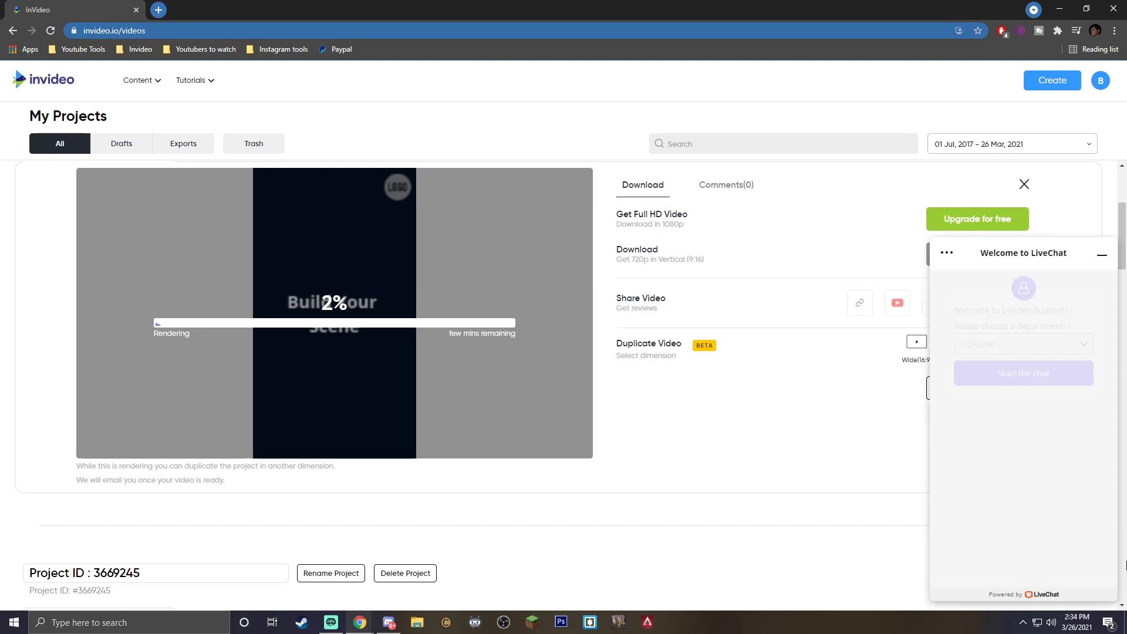
pyautogui.click(1041, 344)
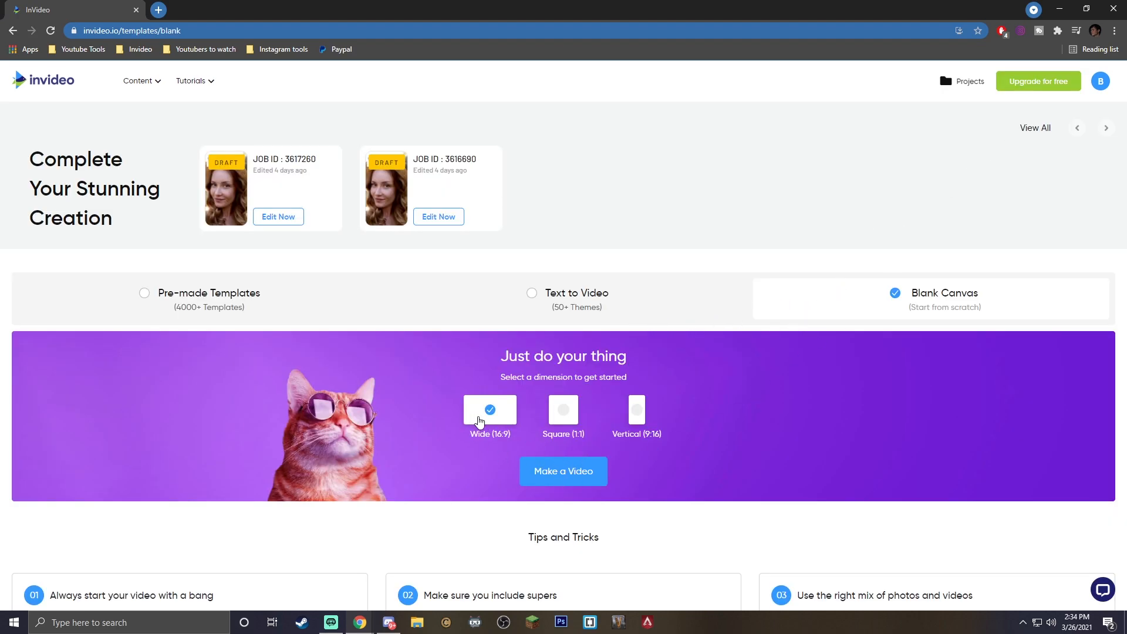
# - Create a blank wide (16:9) video and give it the three-image collage layout with one tall frame beside two stacked frames
pyautogui.click(551, 475)
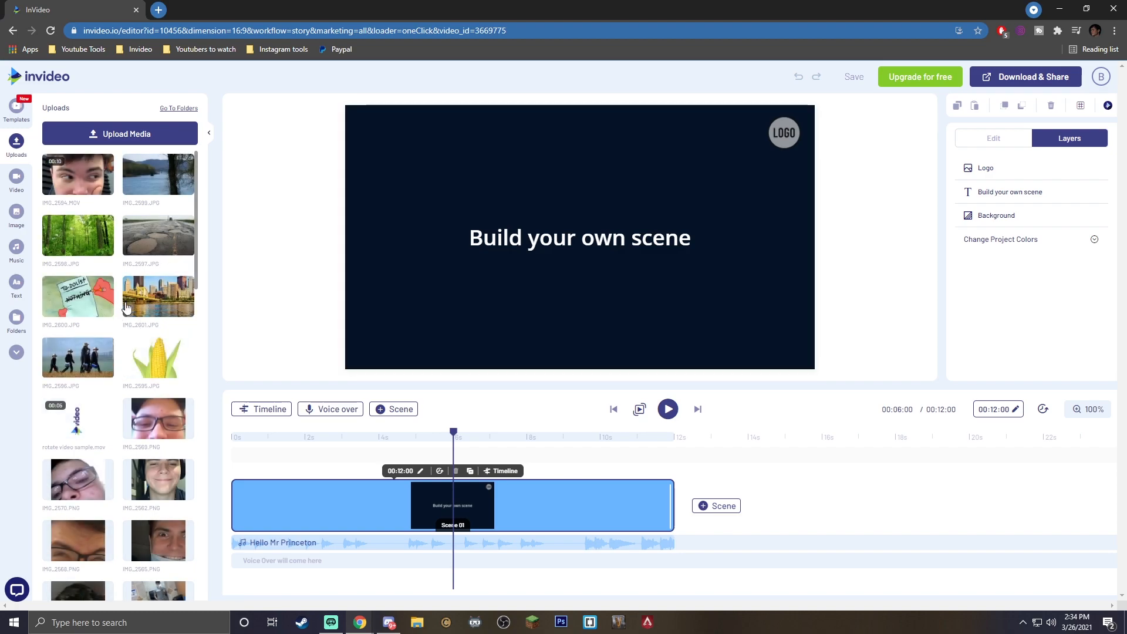
pyautogui.click(16, 352)
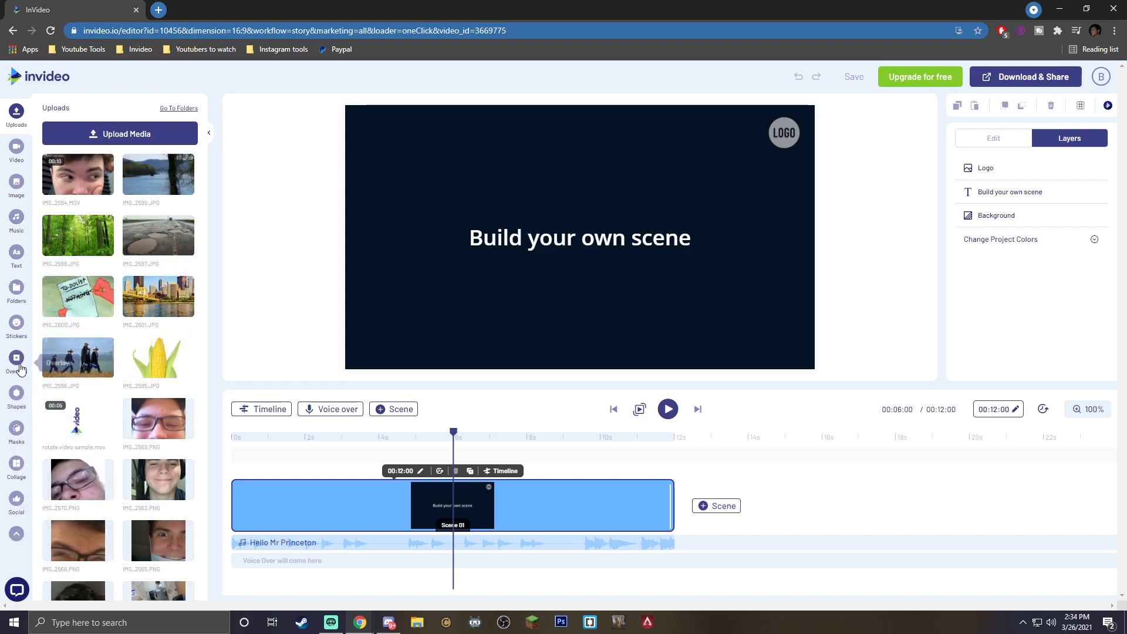
pyautogui.click(17, 463)
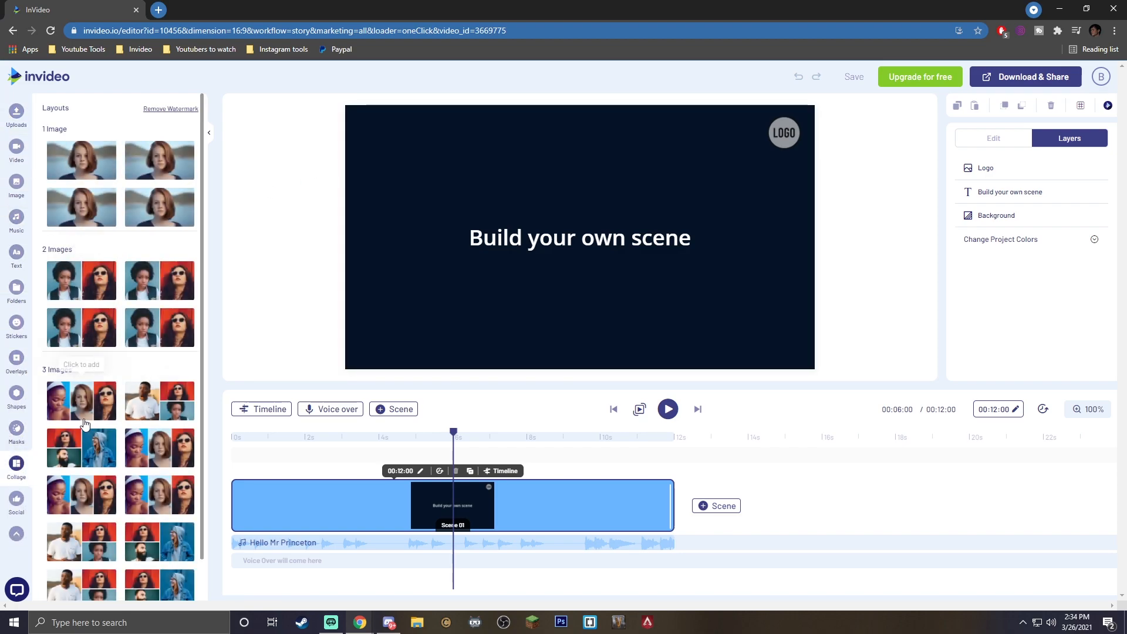
pyautogui.click(84, 424)
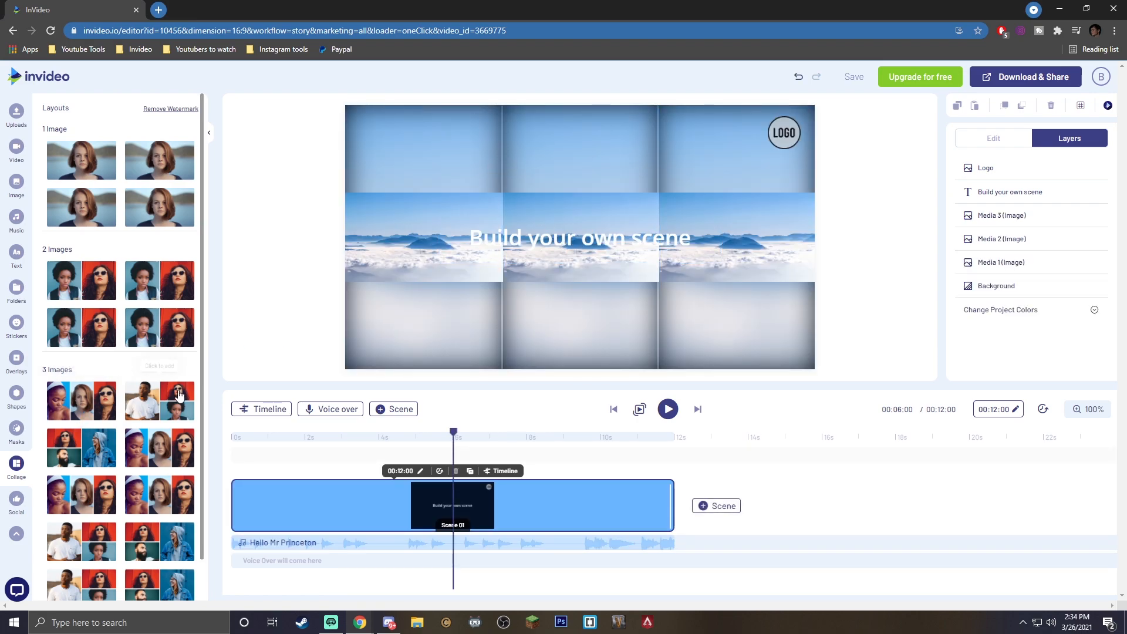
pyautogui.scroll(-1, 130, 362)
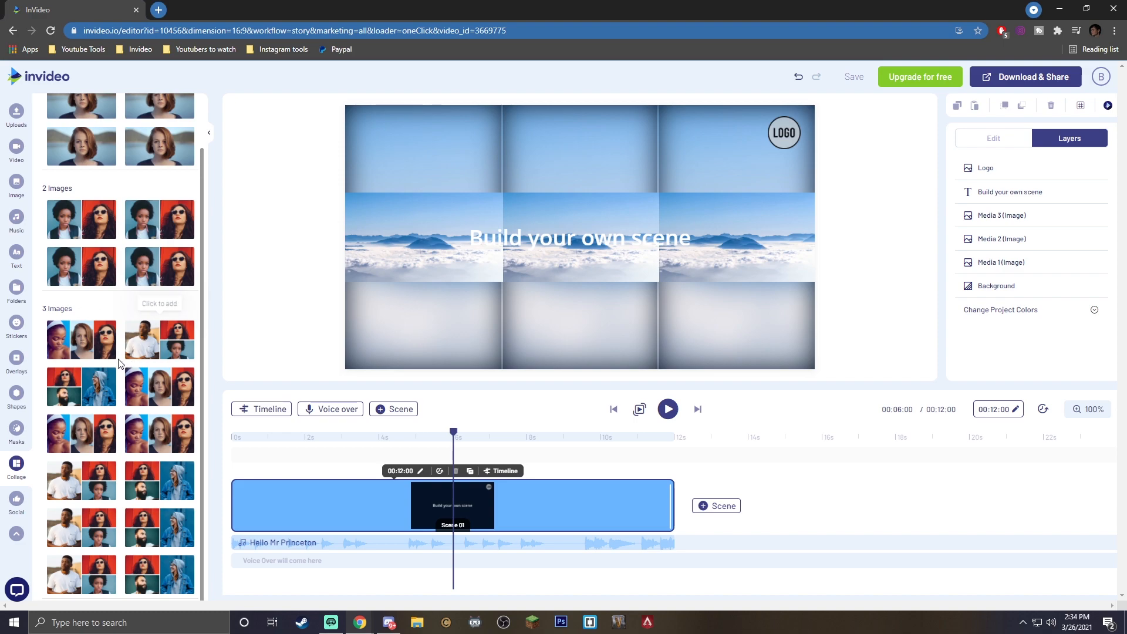
pyautogui.click(153, 337)
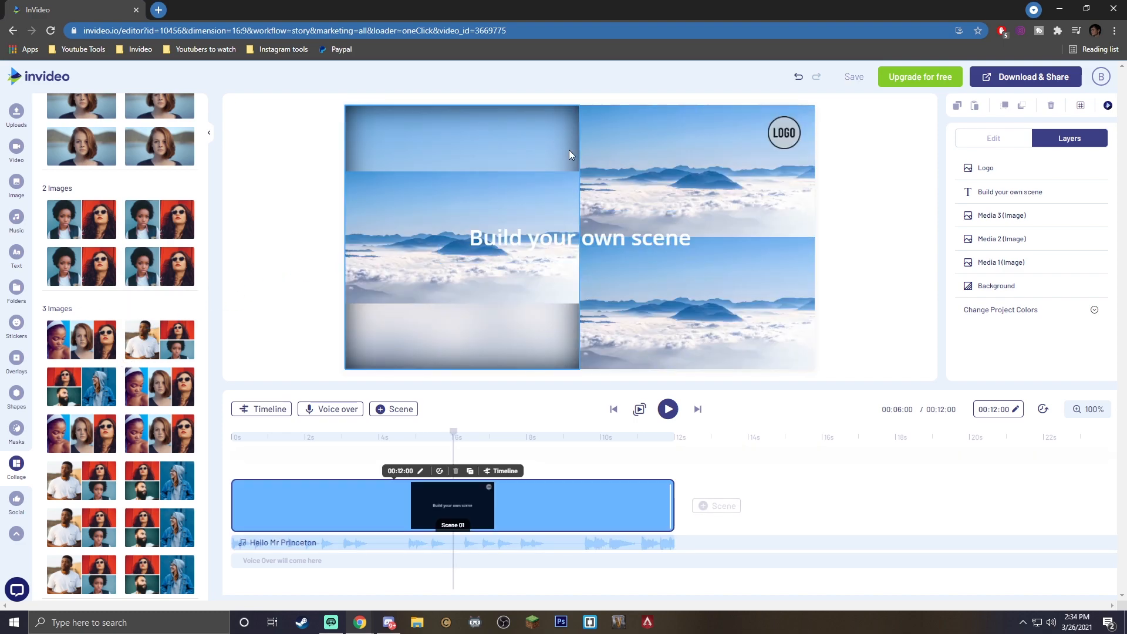
# - Place the uploaded photo of the face with glasses in the collage's upper-right frame and deselect it
pyautogui.click(16, 112)
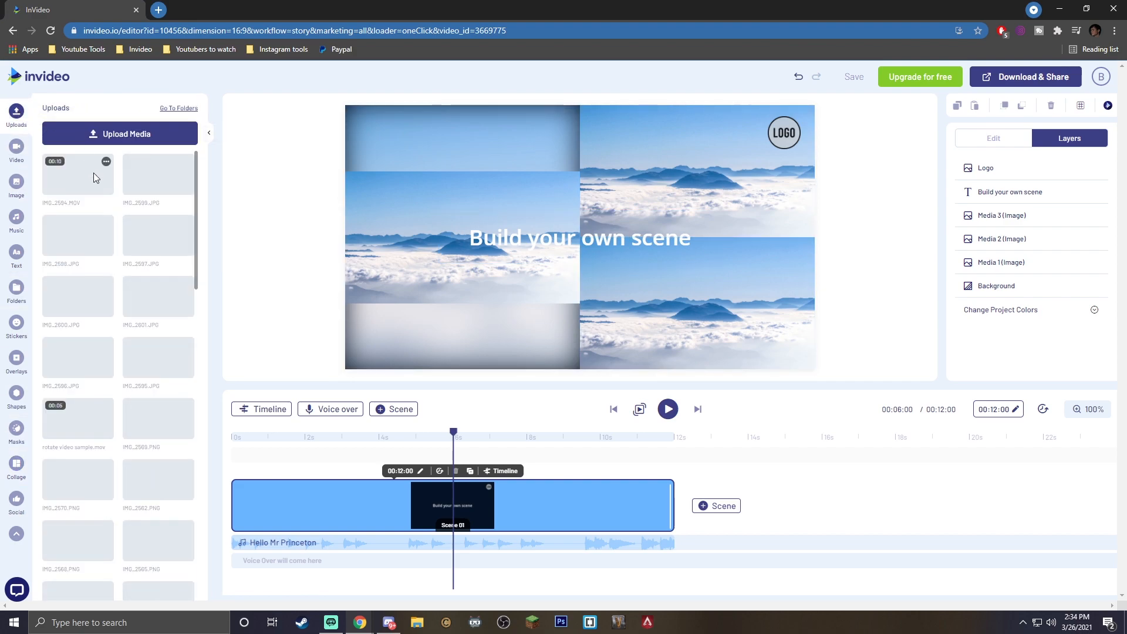
pyautogui.moveTo(76, 304); pyautogui.dragTo(80, 264)
pyautogui.scroll(-1, 78, 410)
pyautogui.moveTo(182, 361); pyautogui.dragTo(667, 214)
pyautogui.click(504, 411)
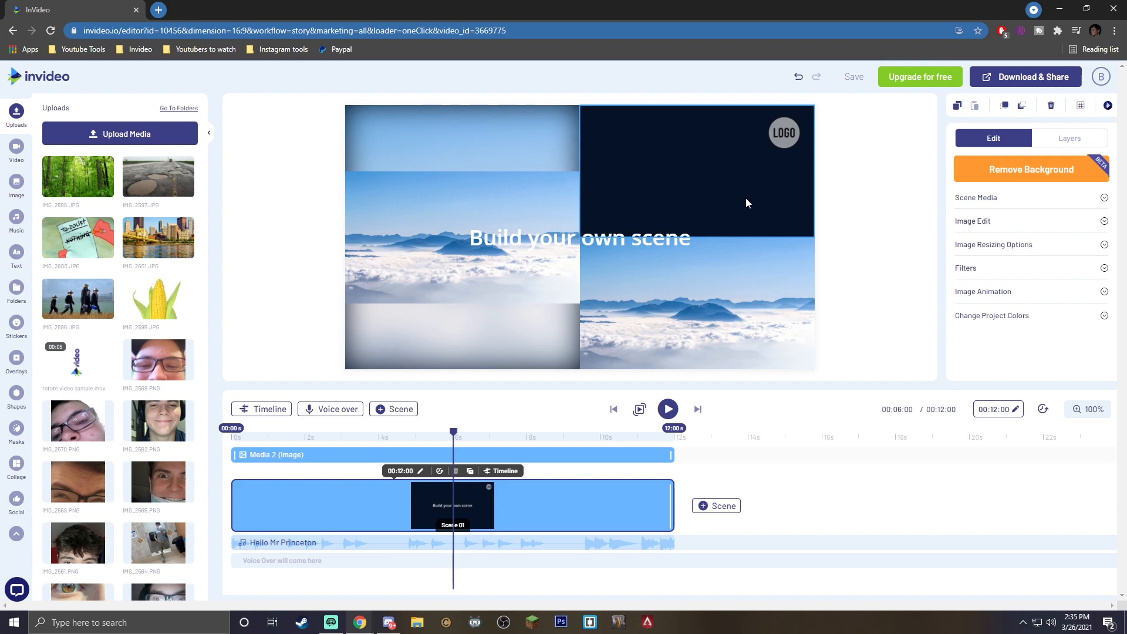
pyautogui.click(676, 196)
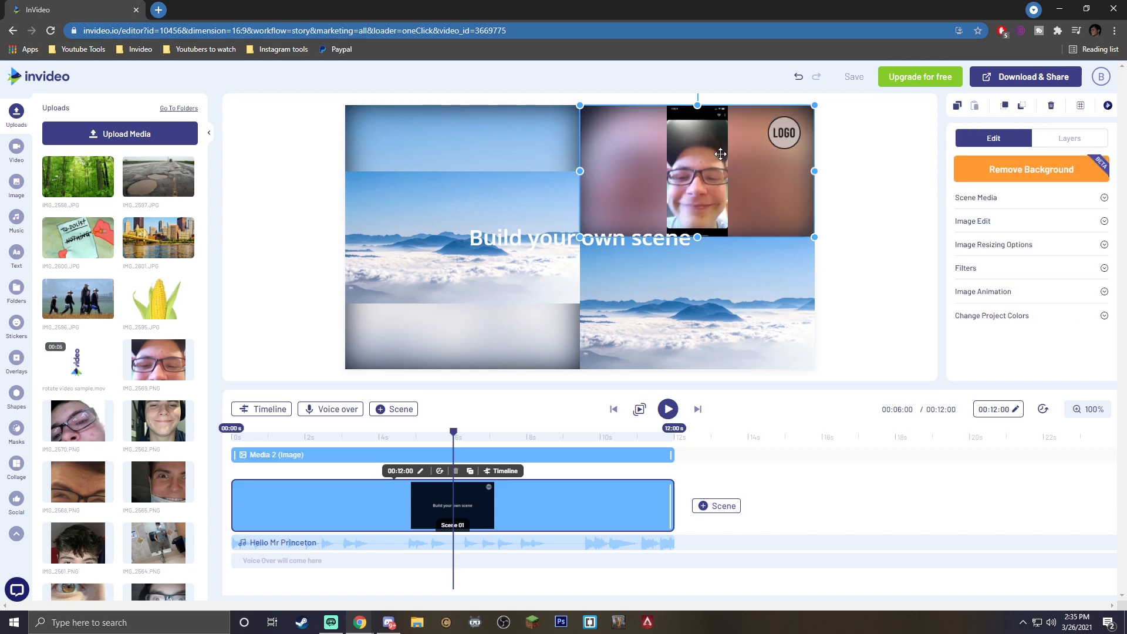
pyautogui.click(880, 211)
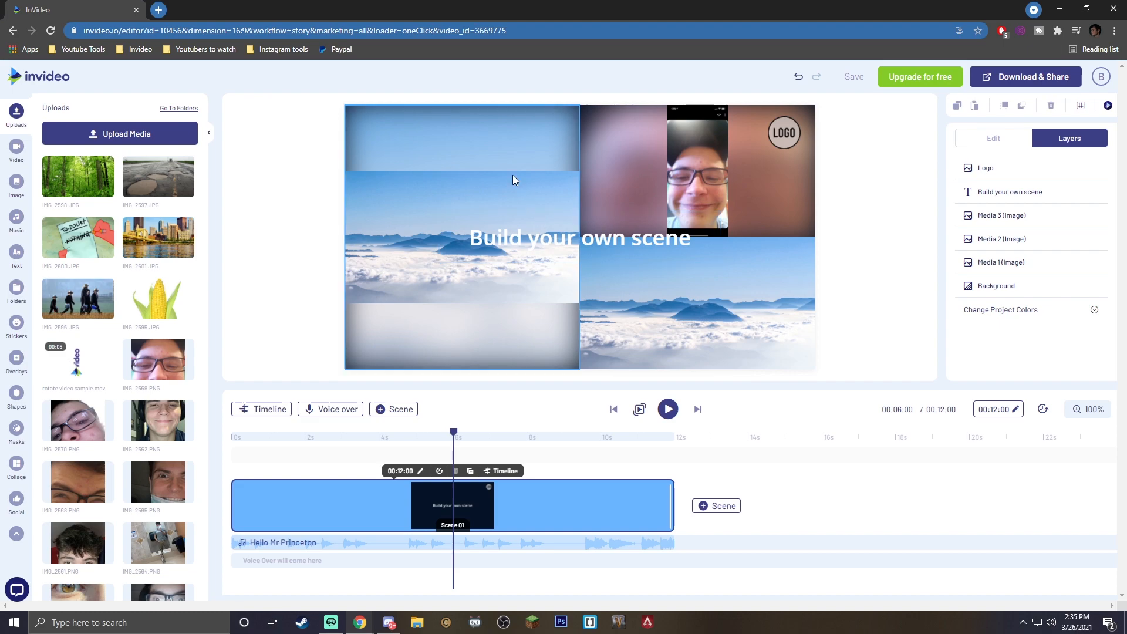